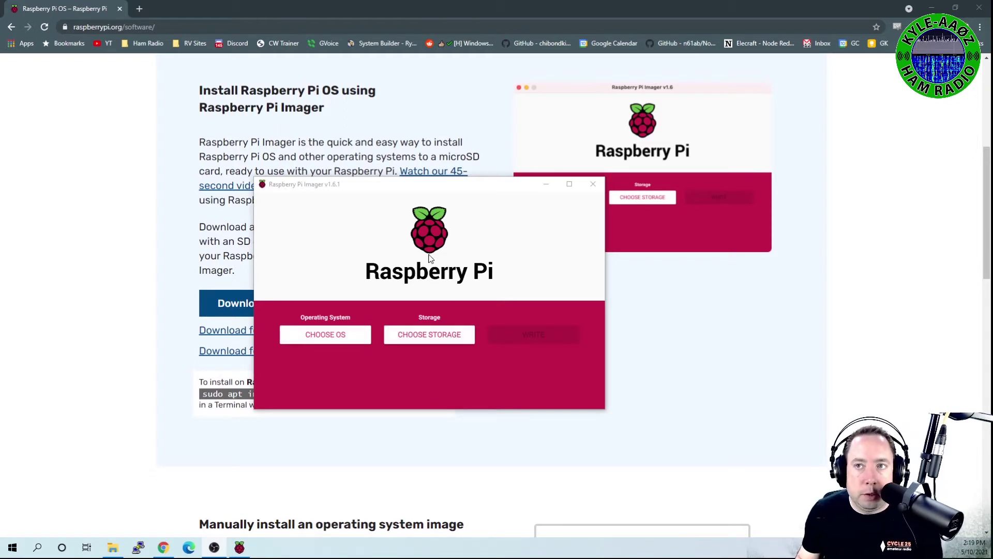
Step: Pick Raspberry Pi OS Lite (32-bit) from the Raspberry Pi OS (other) list as the image
left_click_drag(445, 189, 434, 189)
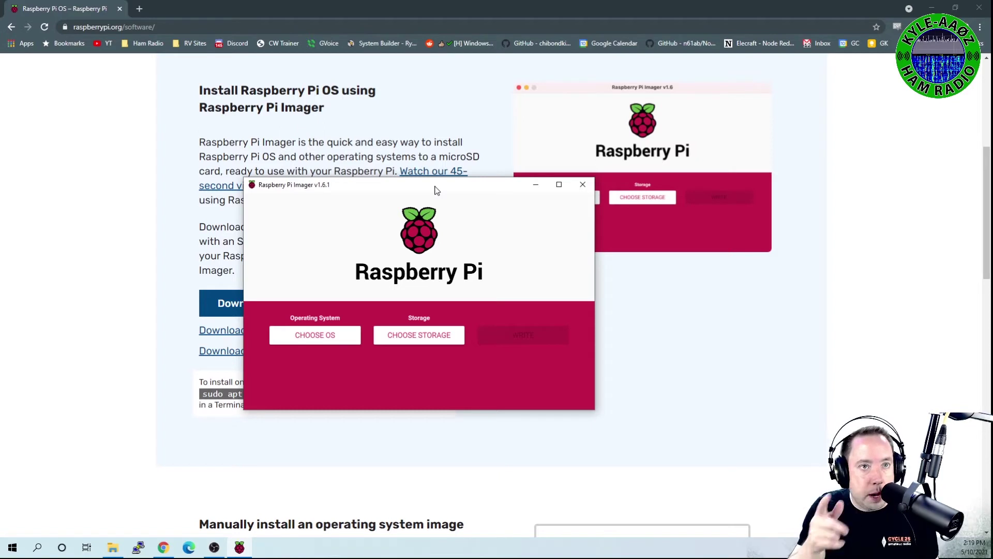
left_click_drag(435, 189, 440, 182)
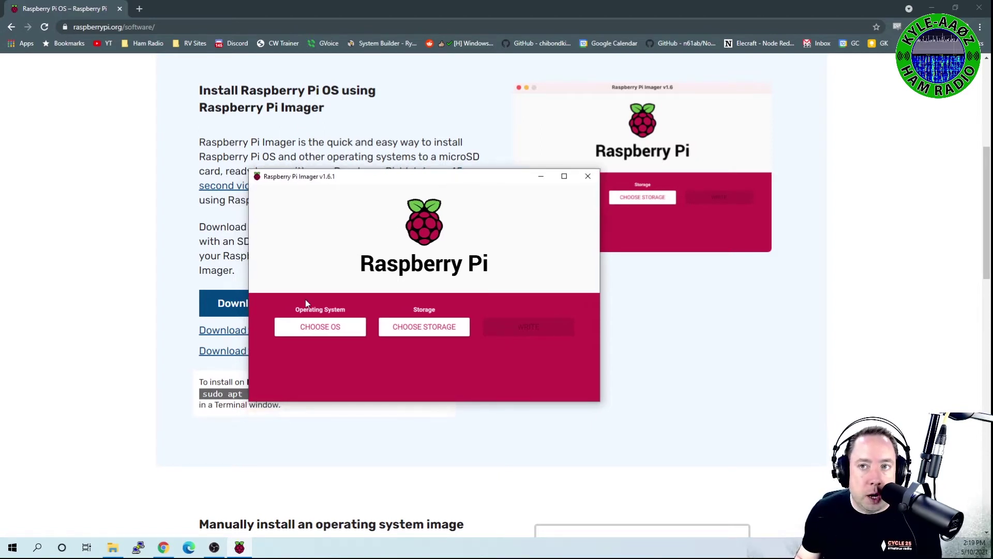
left_click(325, 331)
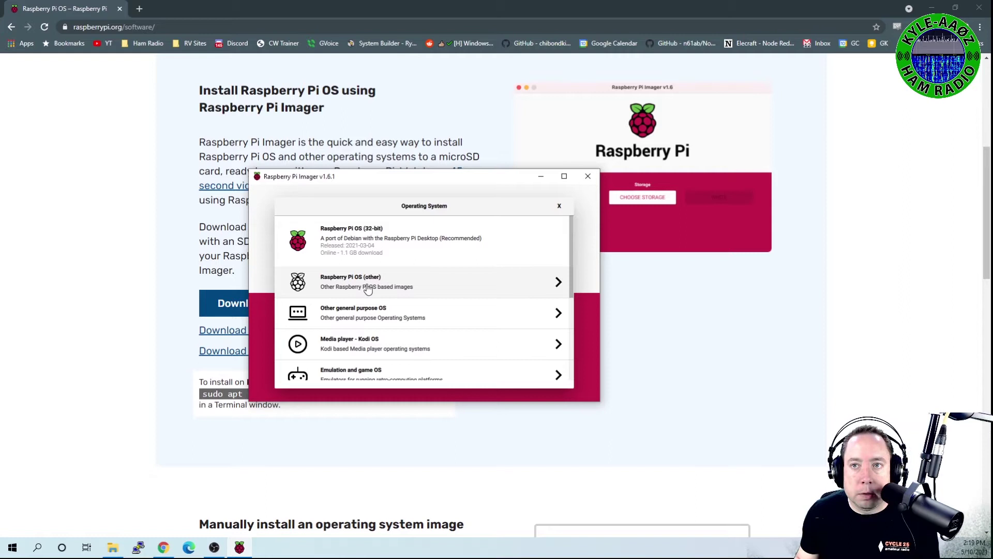
left_click(364, 282)
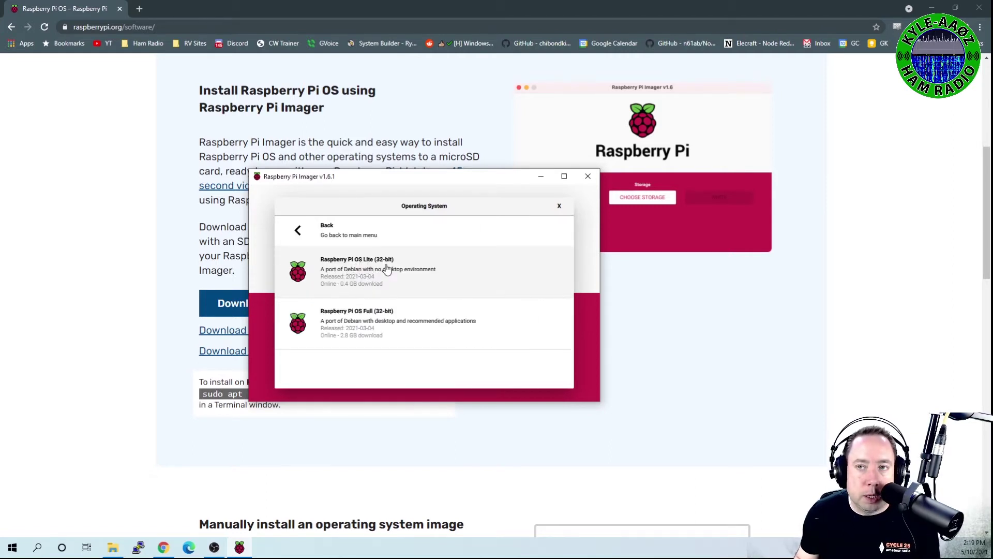
left_click(360, 284)
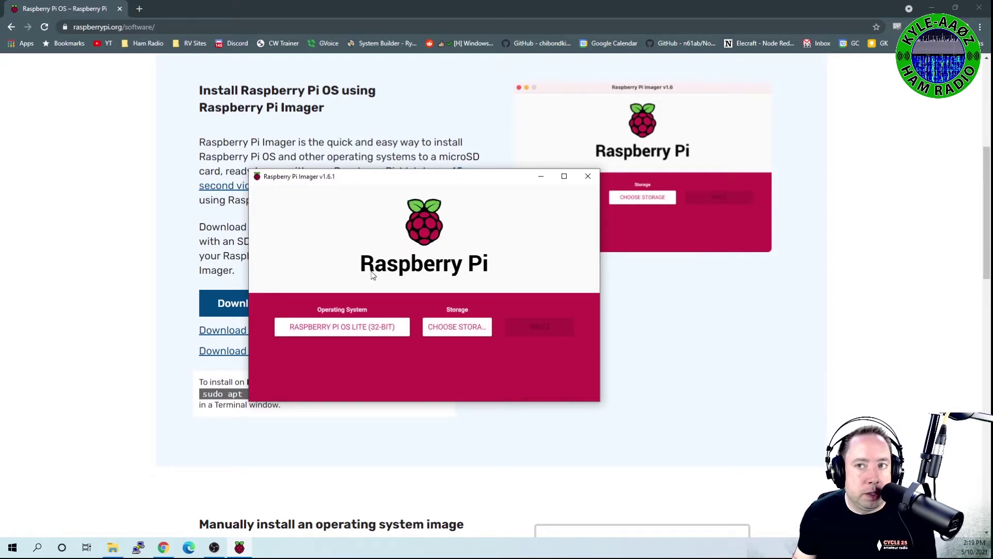
Step: Write the image to the 15.9 GB disk drive, confirming the erase, and dismiss 'Write Successful'
left_click(460, 325)
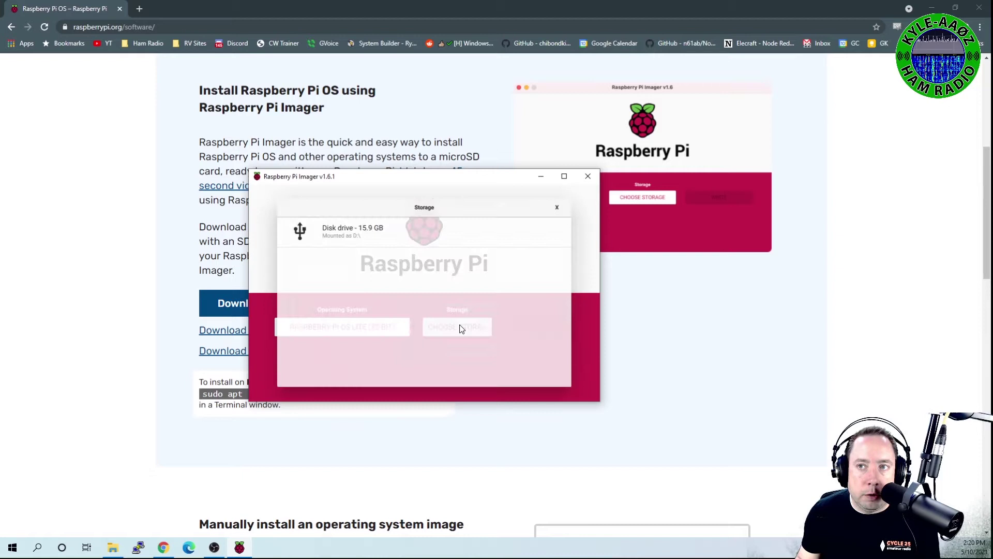
left_click(339, 233)
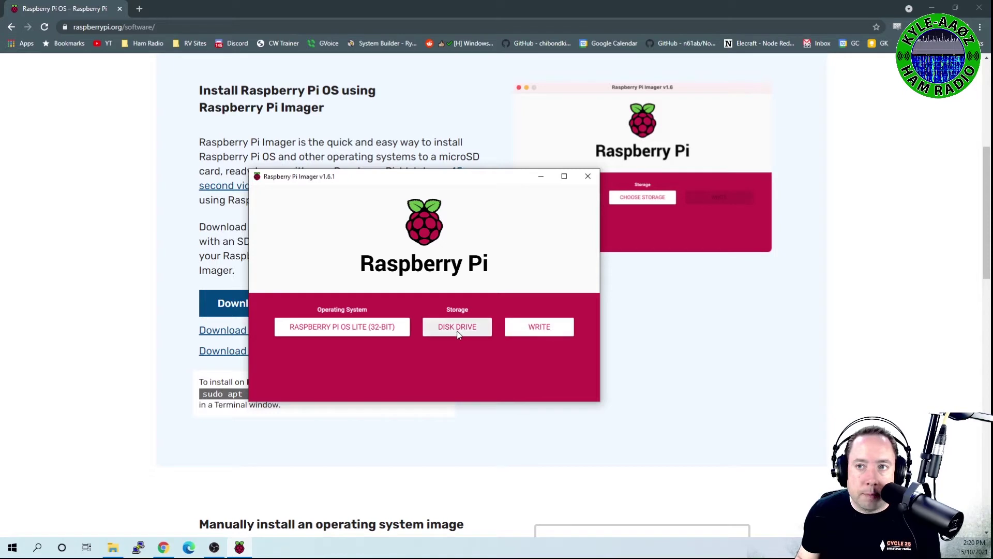
left_click(539, 327)
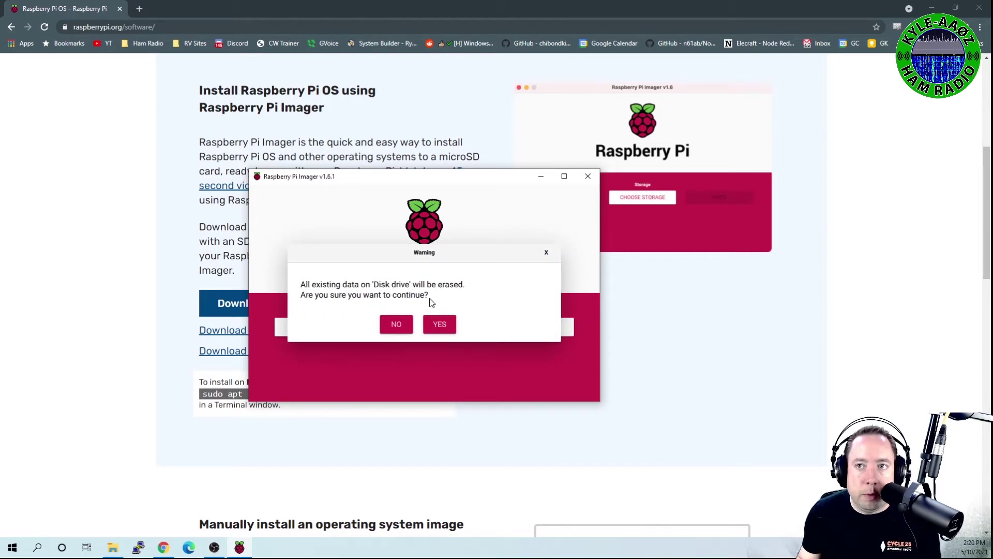
left_click(443, 323)
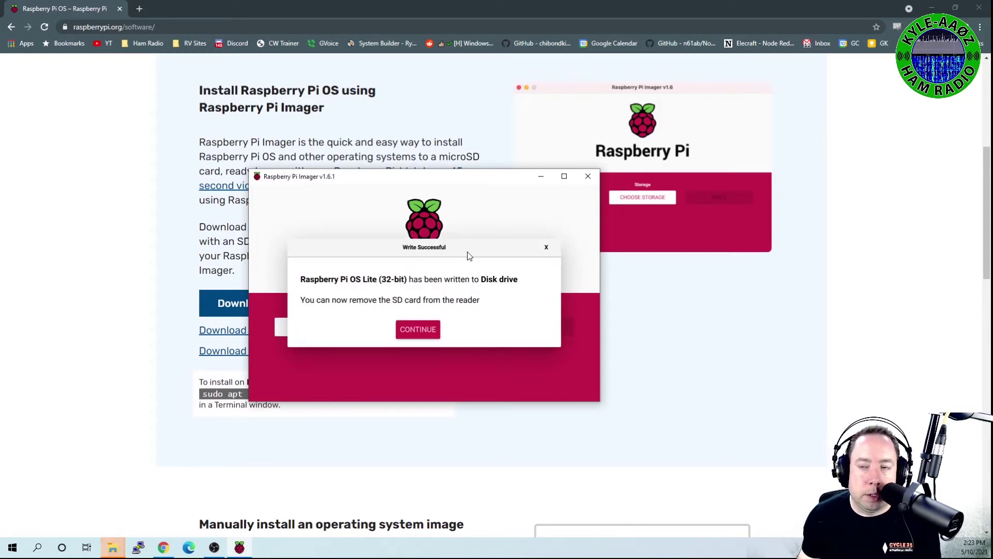
left_click(423, 338)
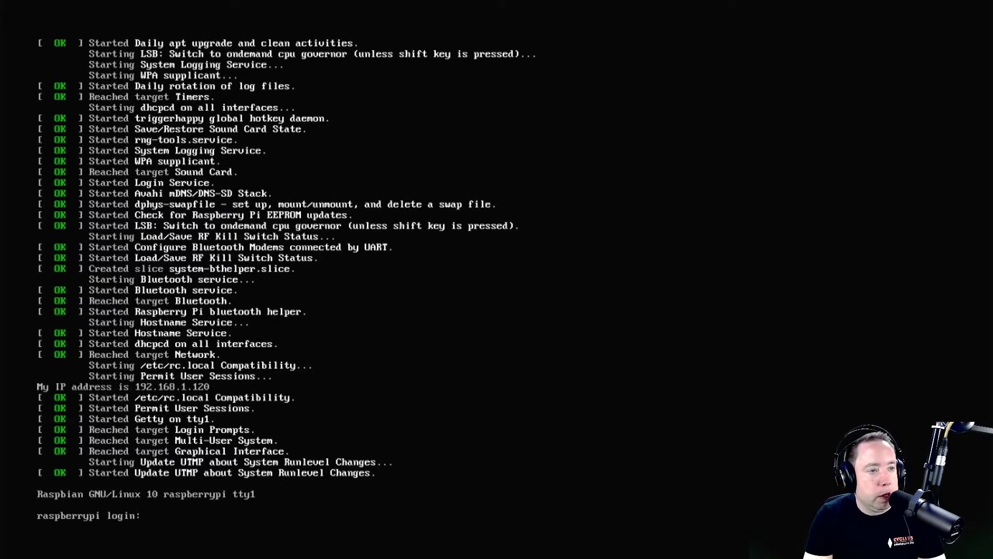
Step: Log in with the Pi's username and password, then run ifconfig to see eth0 at 192.168.1.120
key("Return")
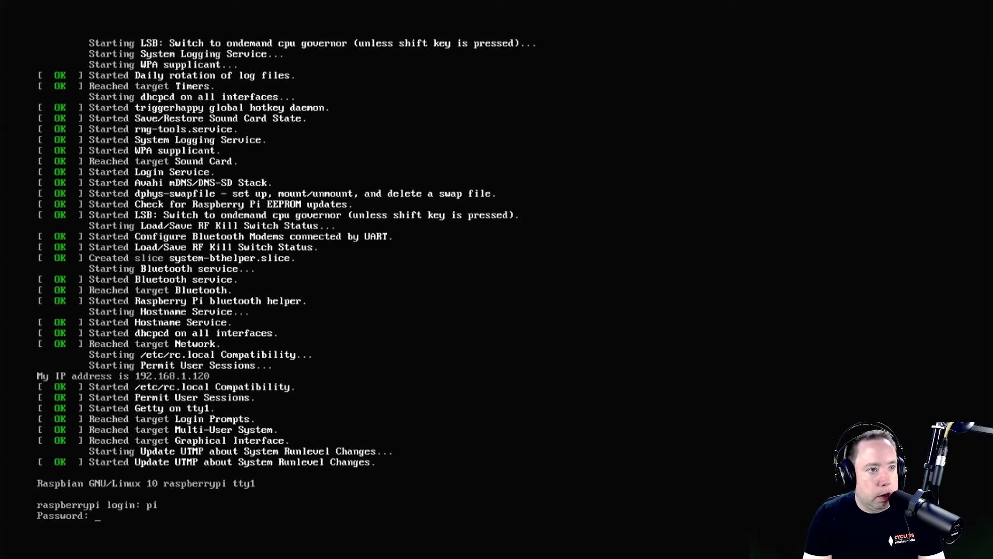
key("Return")
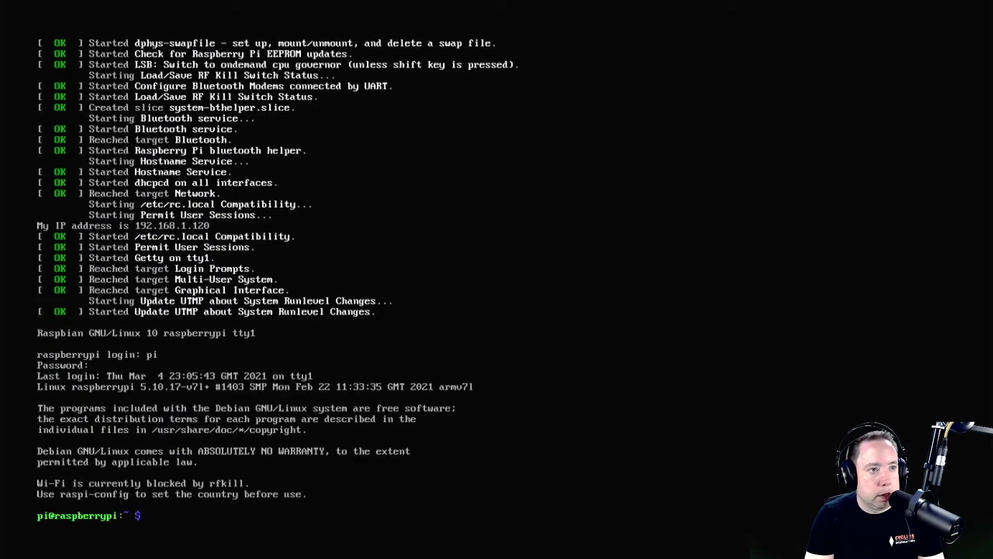
key("Return")
key("Return")
key("Return")
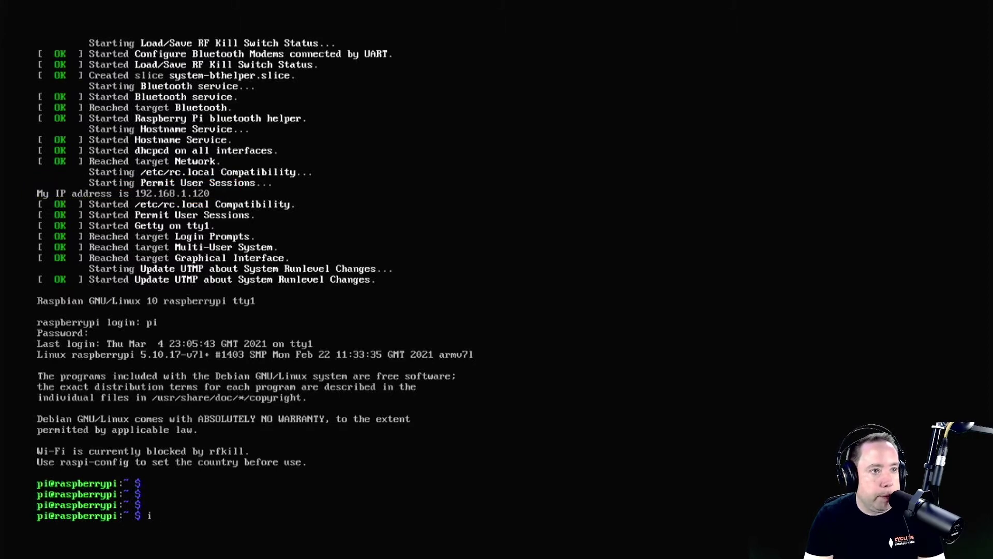
type("onfig")
key("Return")
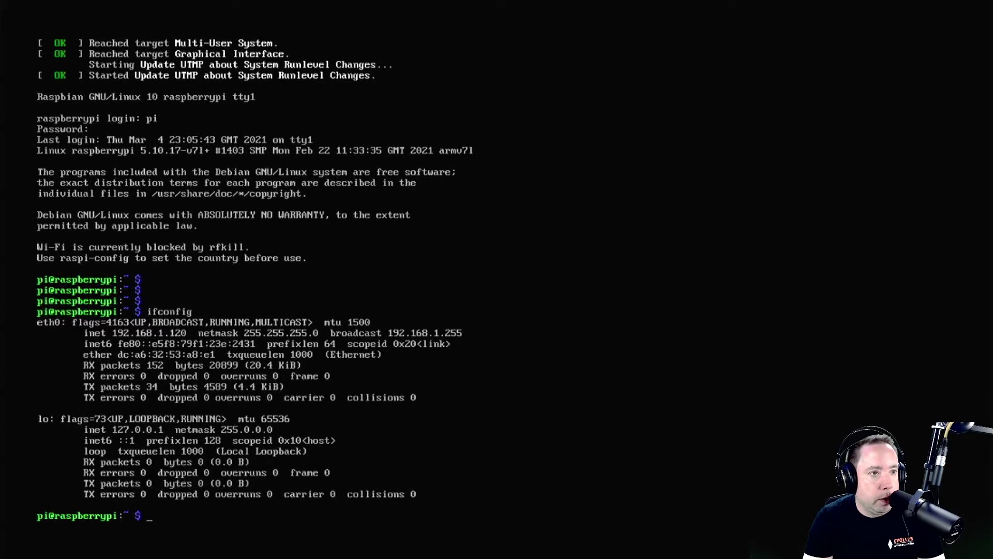
Step: Run sudo apt-get update and sudo apt-get upgrade, answering y, then clear the screen
type("sudo")
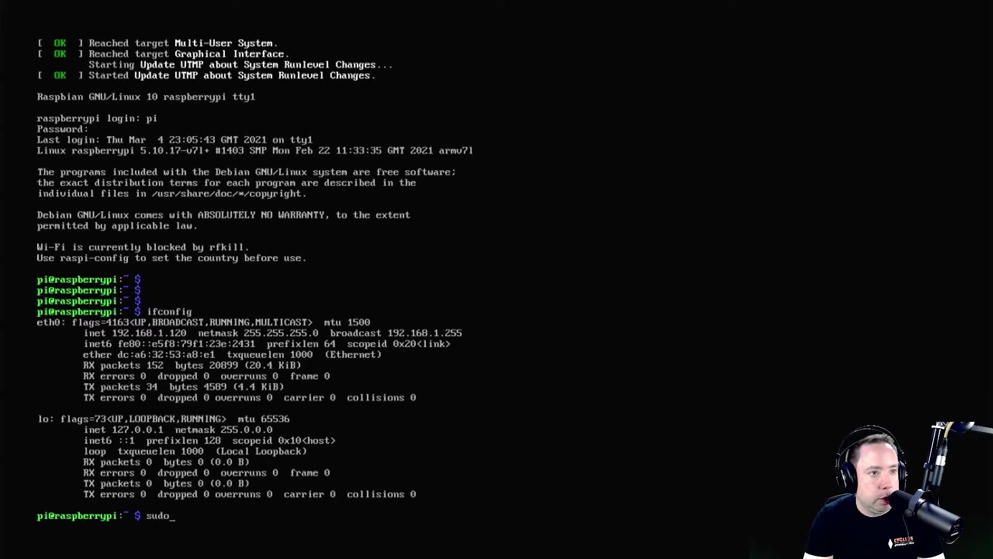
type(" apt-g")
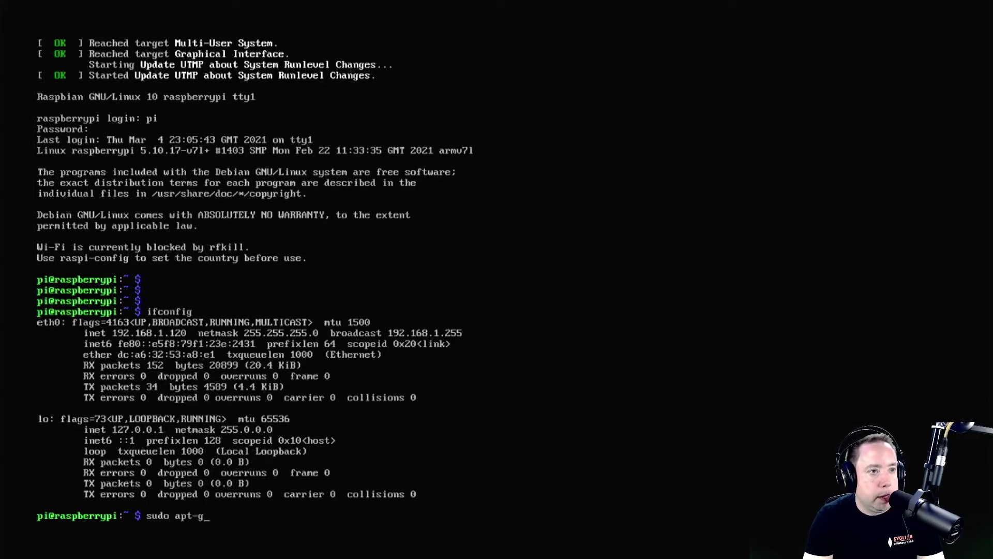
type("et update")
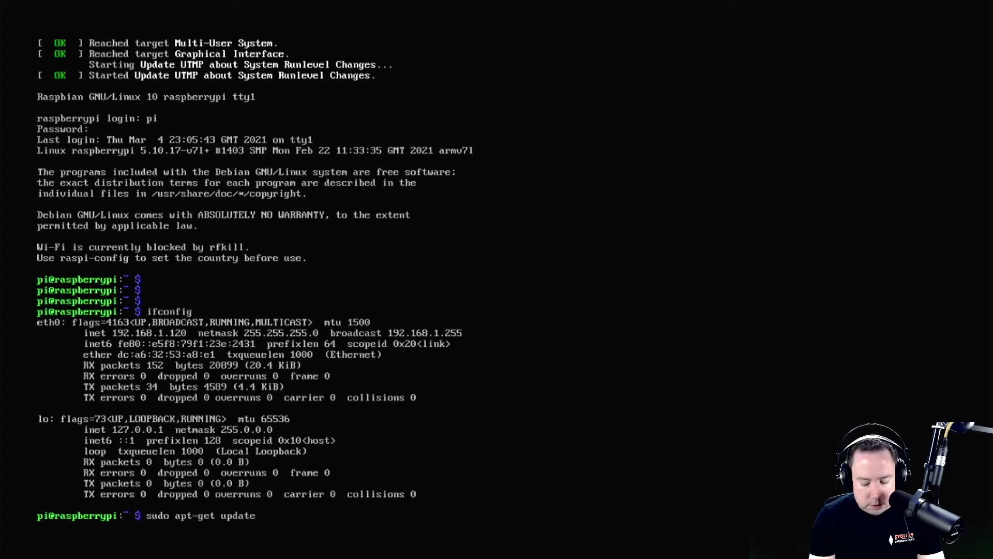
key("Return")
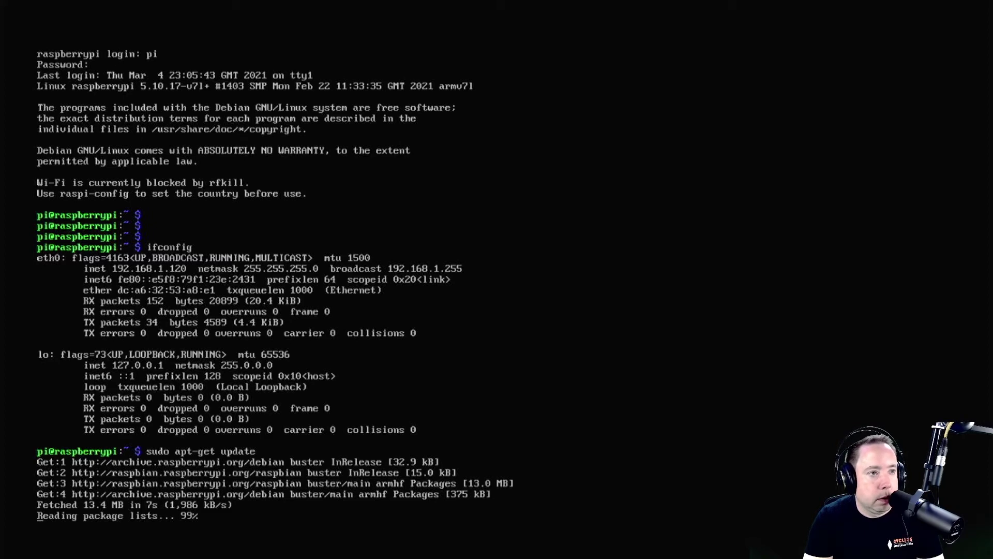
type("s")
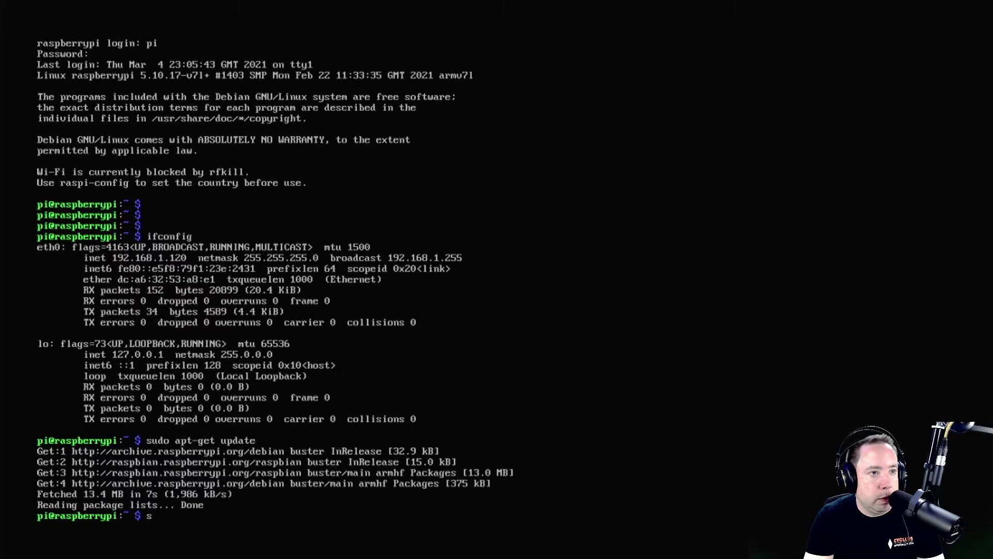
type("udo apt")
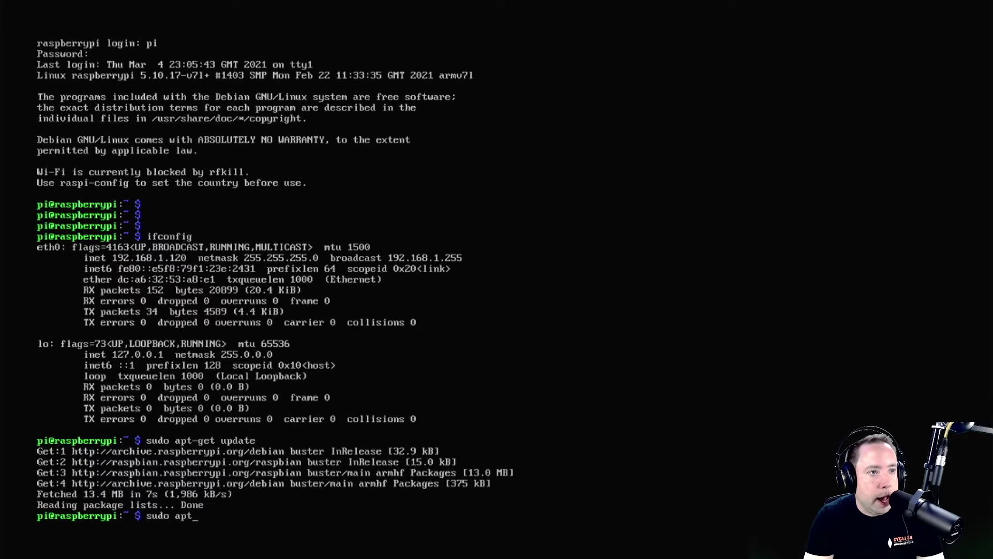
type("-get upgrade")
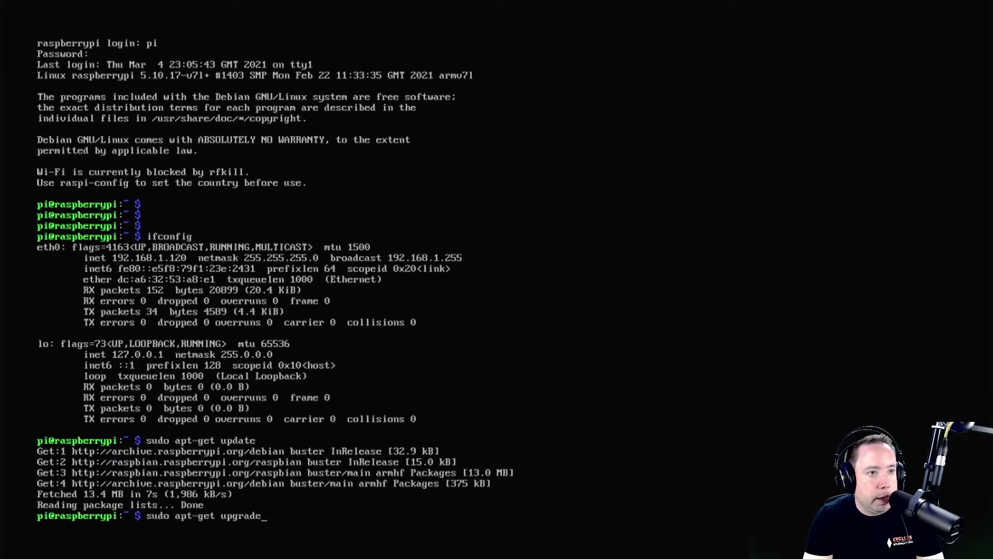
key("Return")
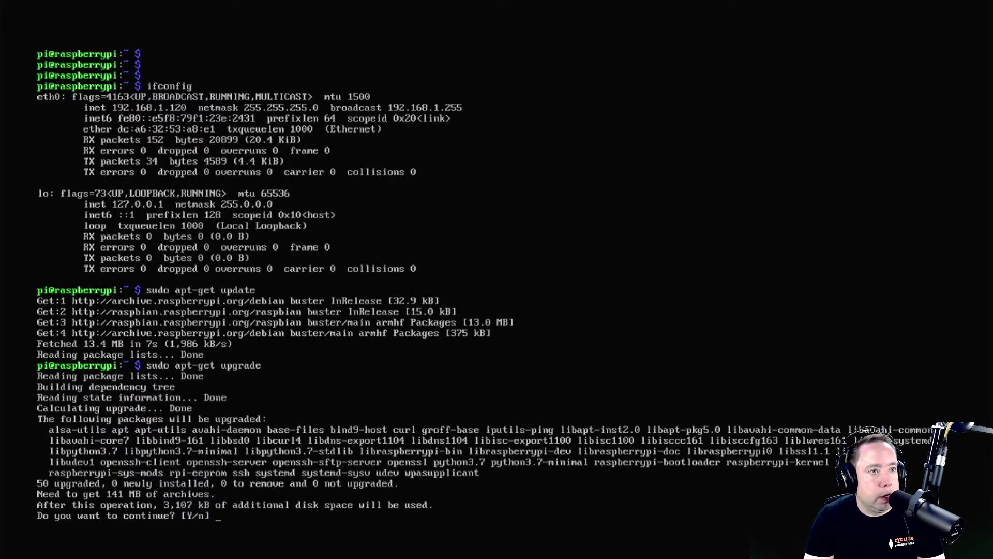
type("y")
key("Return")
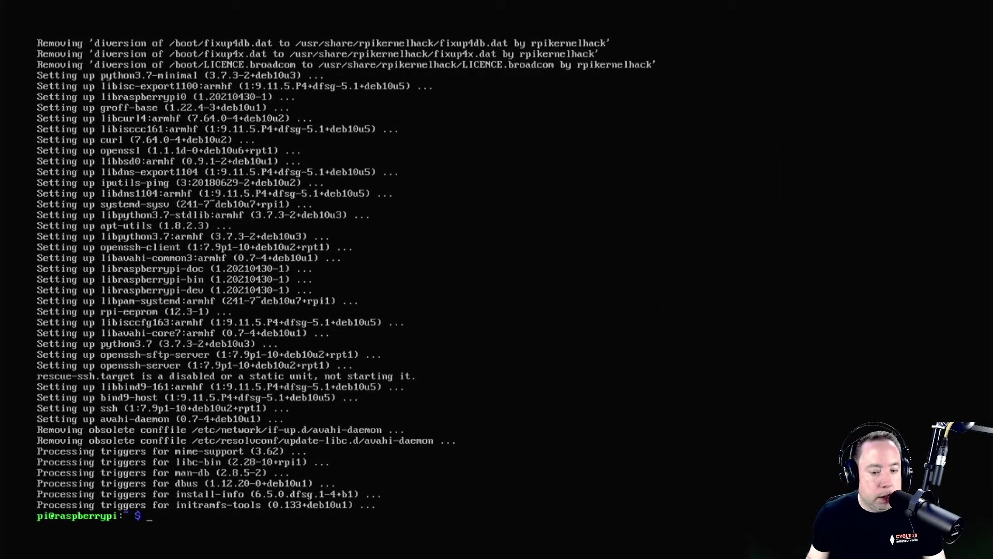
key("ctrl+l")
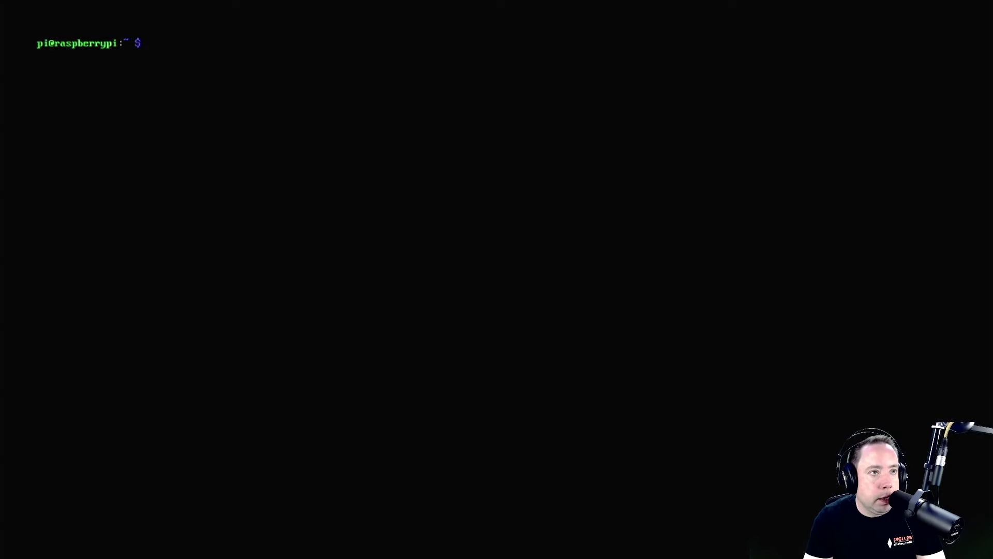
Step: Enable the SSH server under Interface Options in sudo raspi-config
type("sud")
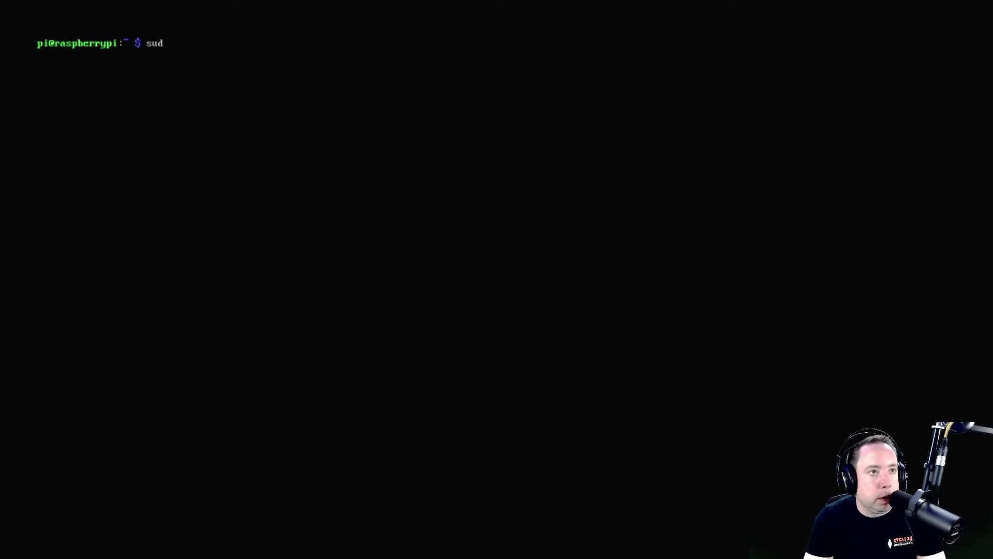
type("o ra")
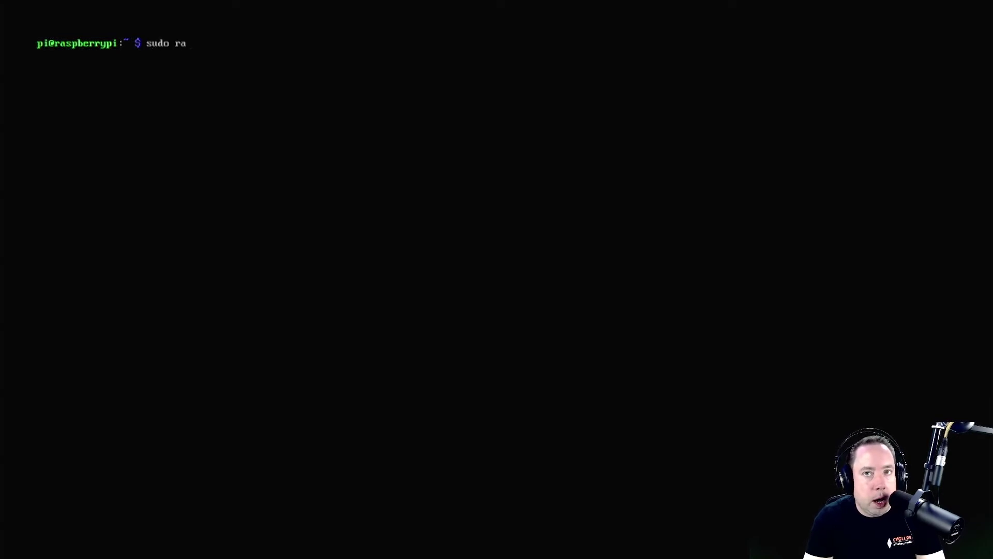
type("spi-config")
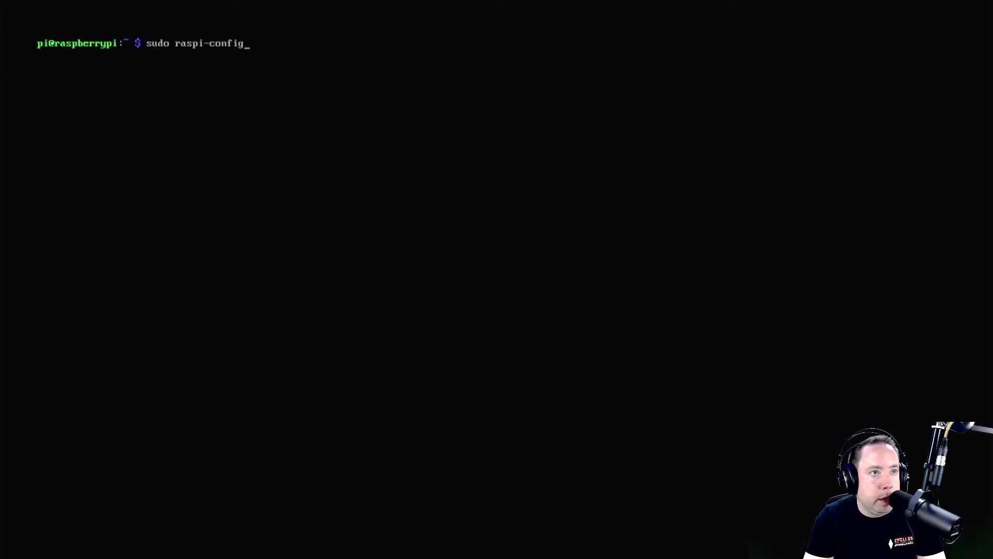
key("Return")
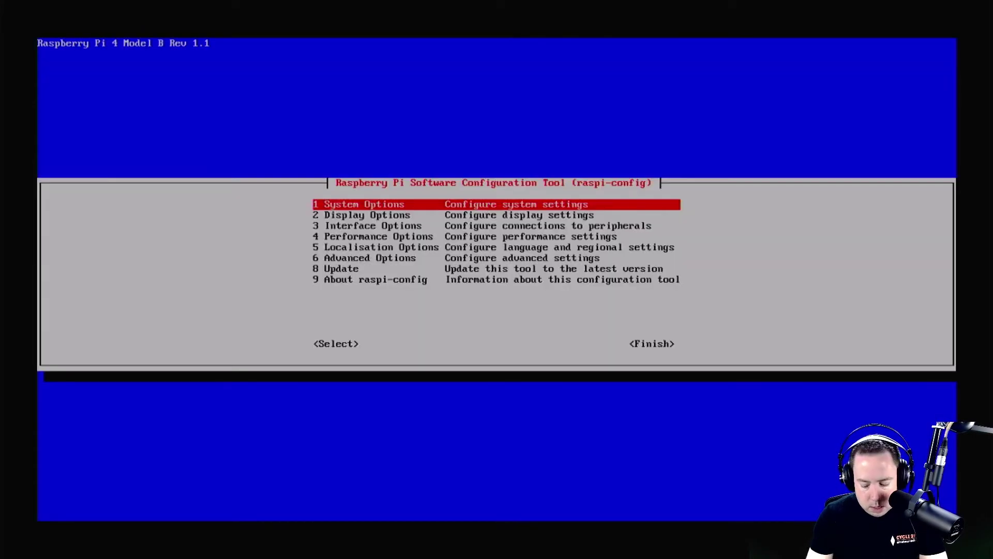
key("Down")
key("Down")
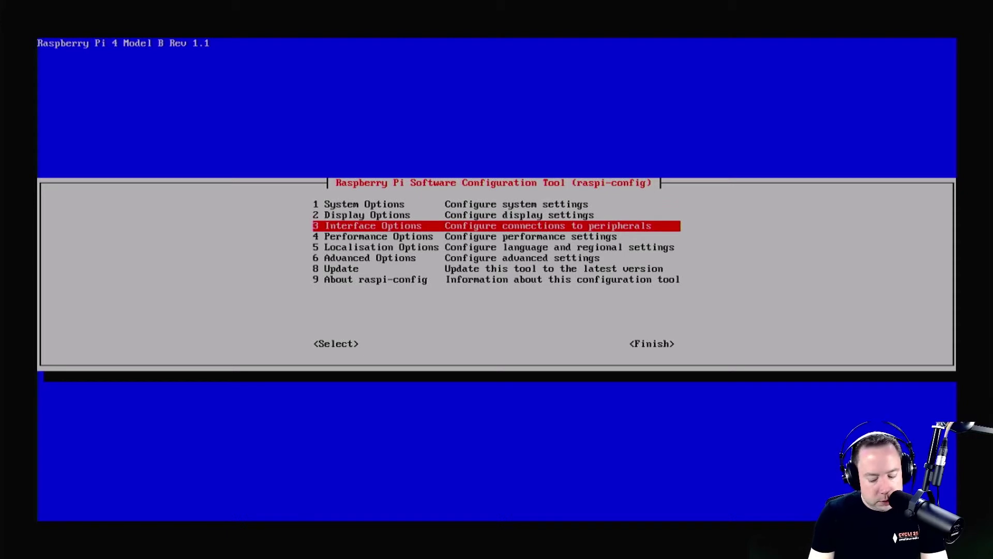
key("Return")
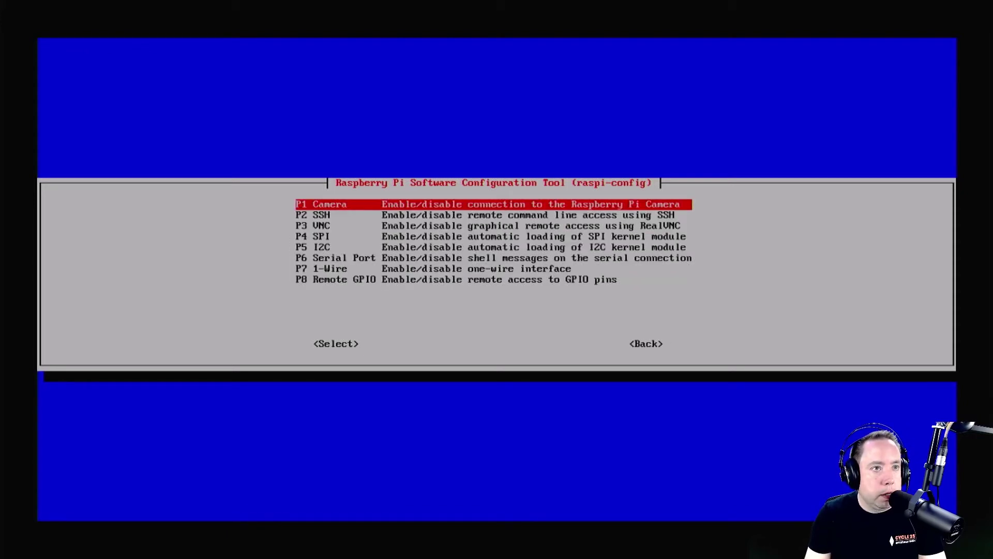
key("Down")
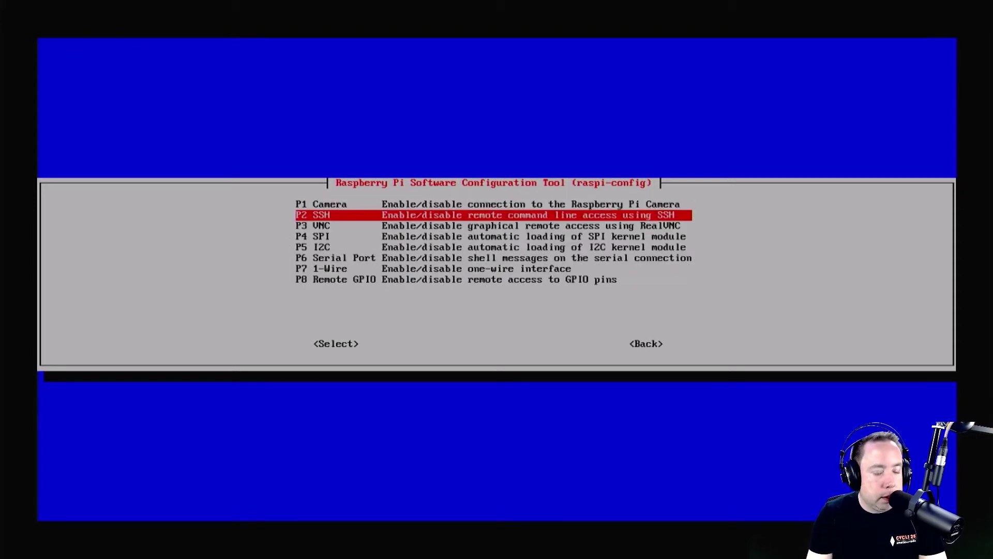
key("Return")
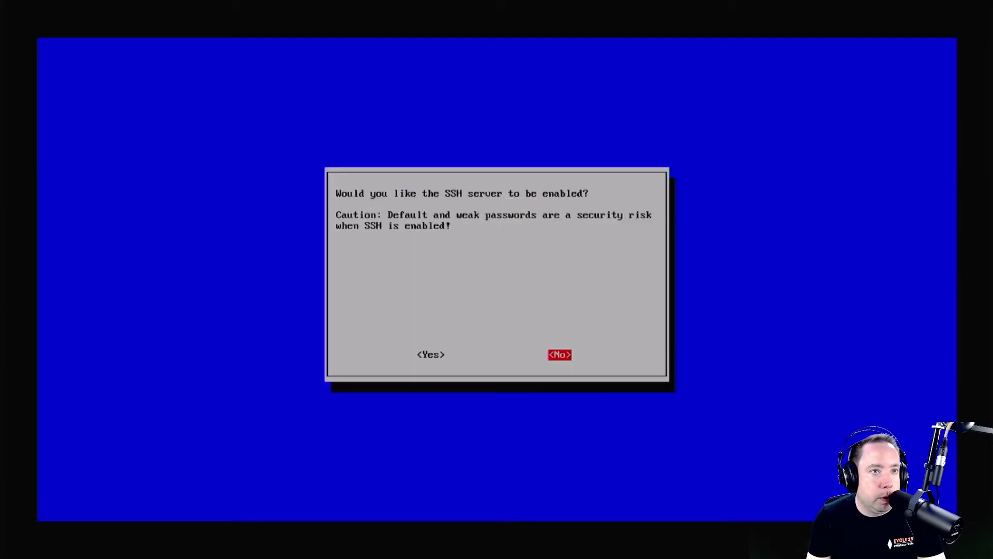
key("Left")
key("Return")
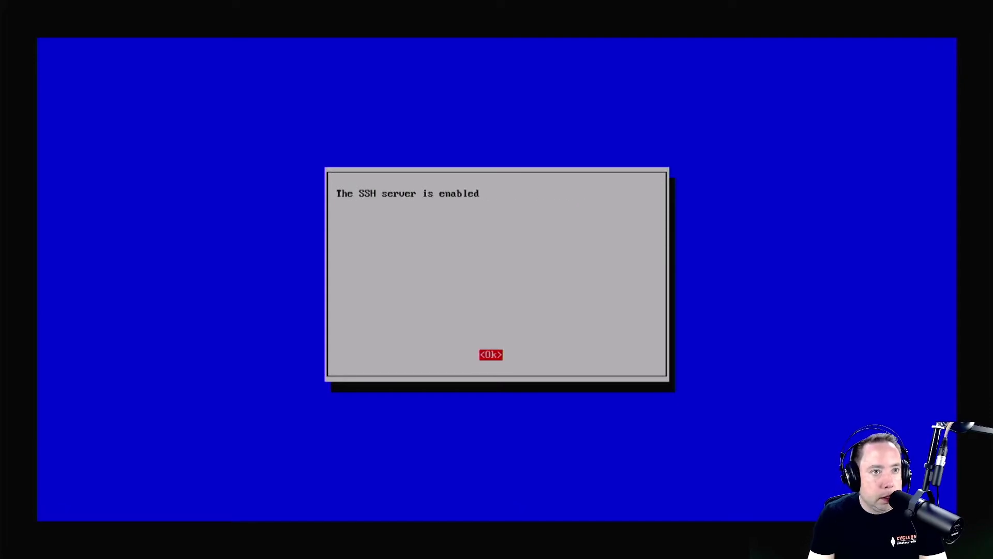
key("Return")
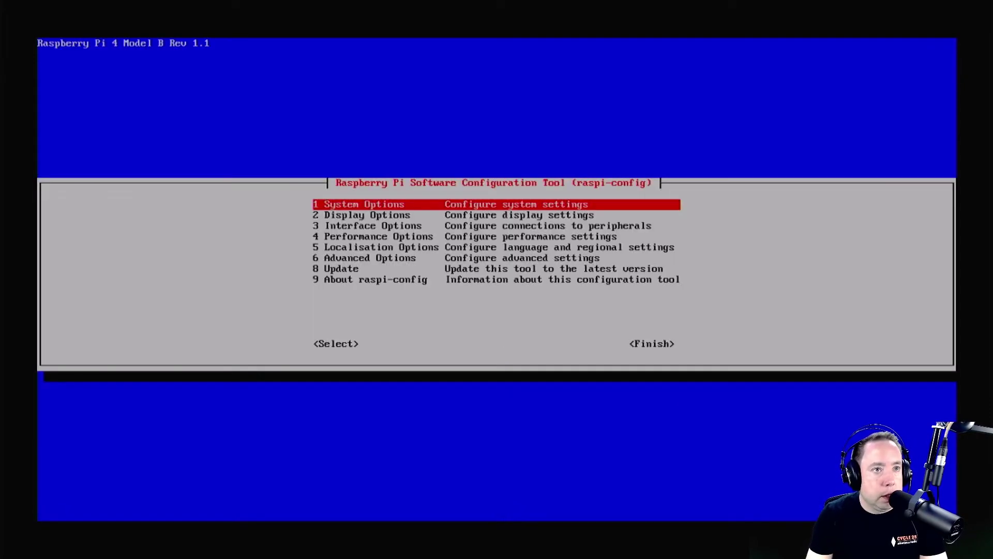
key("Tab")
key("Tab")
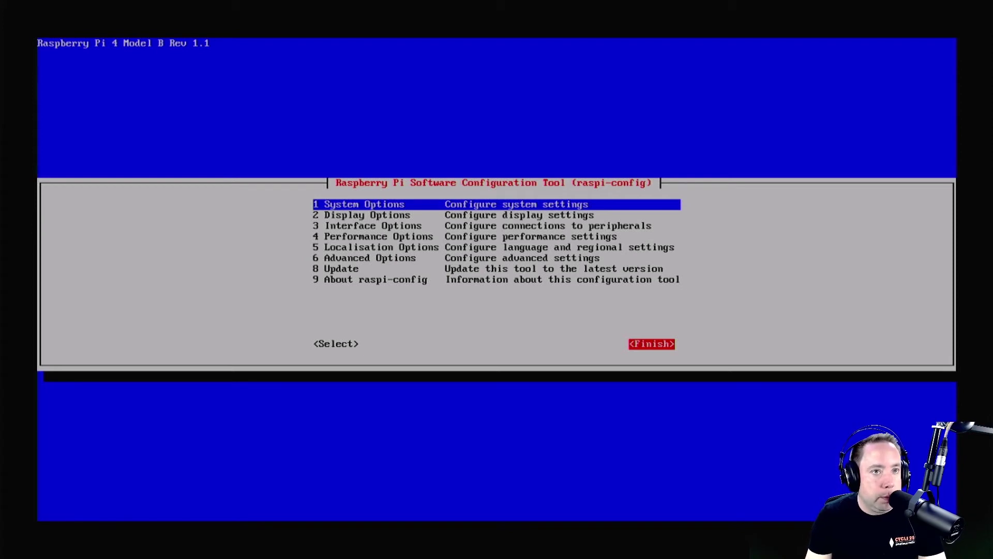
Step: Exit raspi-config and reboot the Pi with sudo shutdown -r now
key("Return")
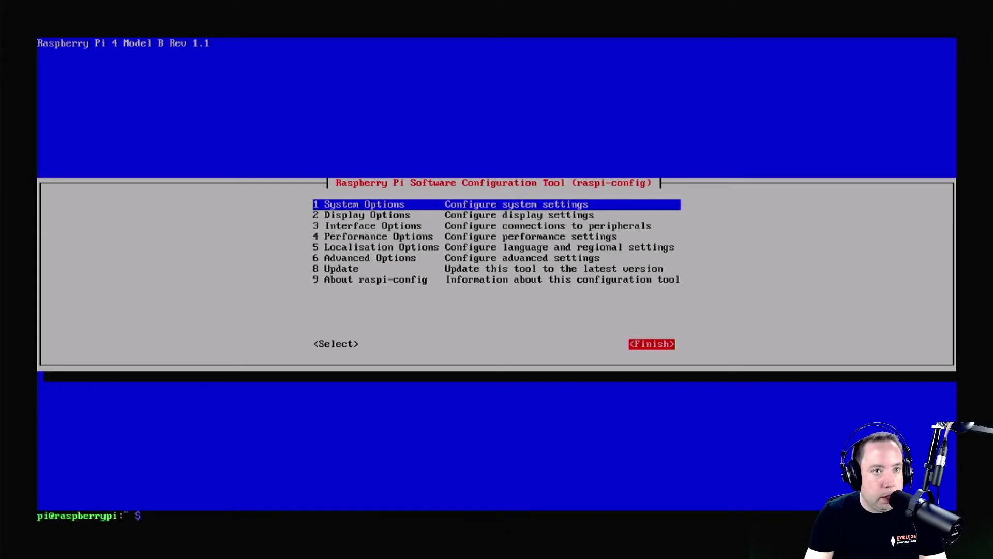
key("Return")
key("Return")
key("Return")
key("Return")
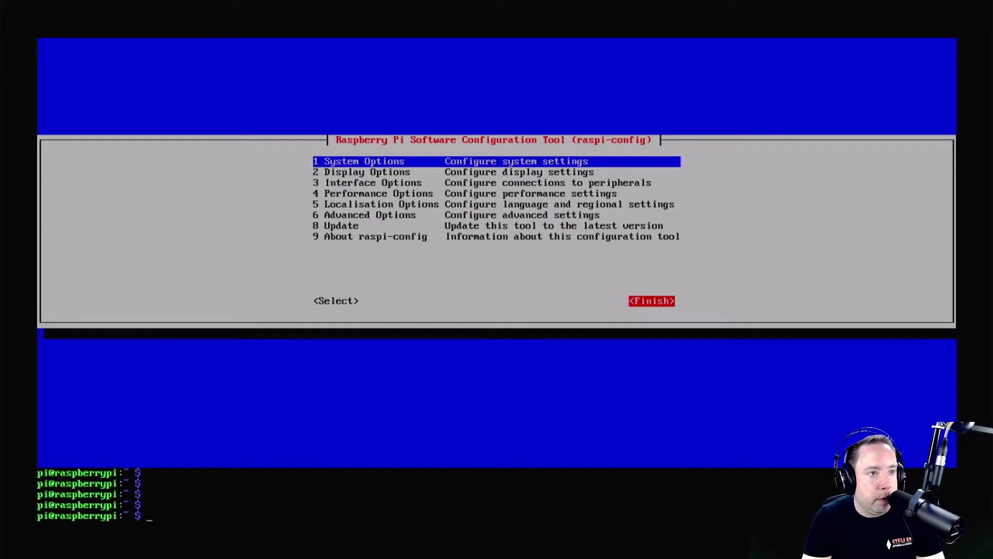
type("su")
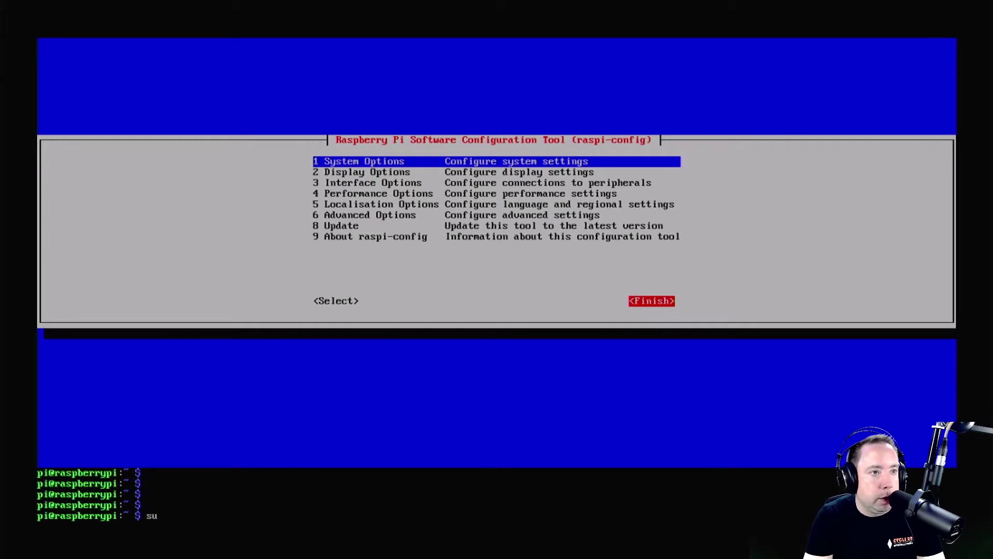
type("do shutdown -r")
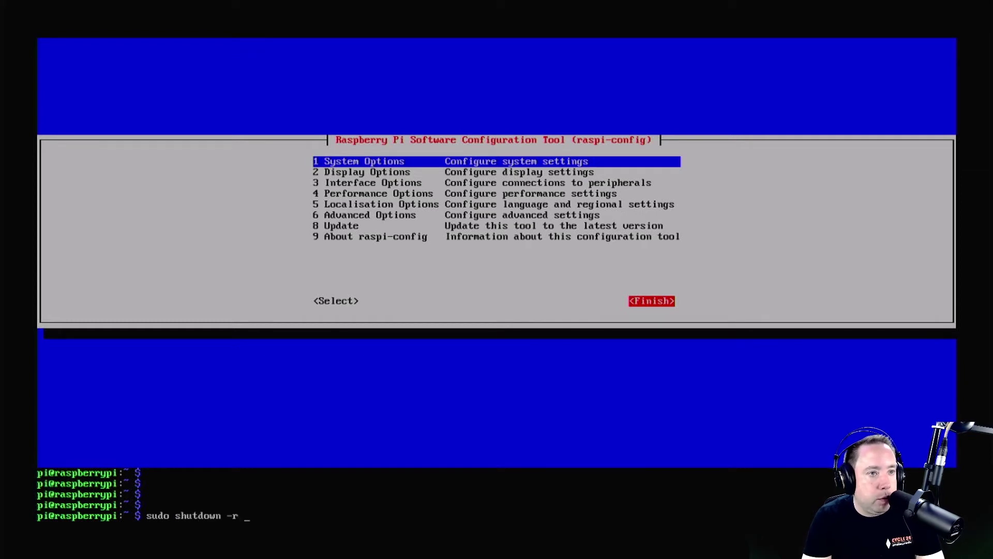
type(" now")
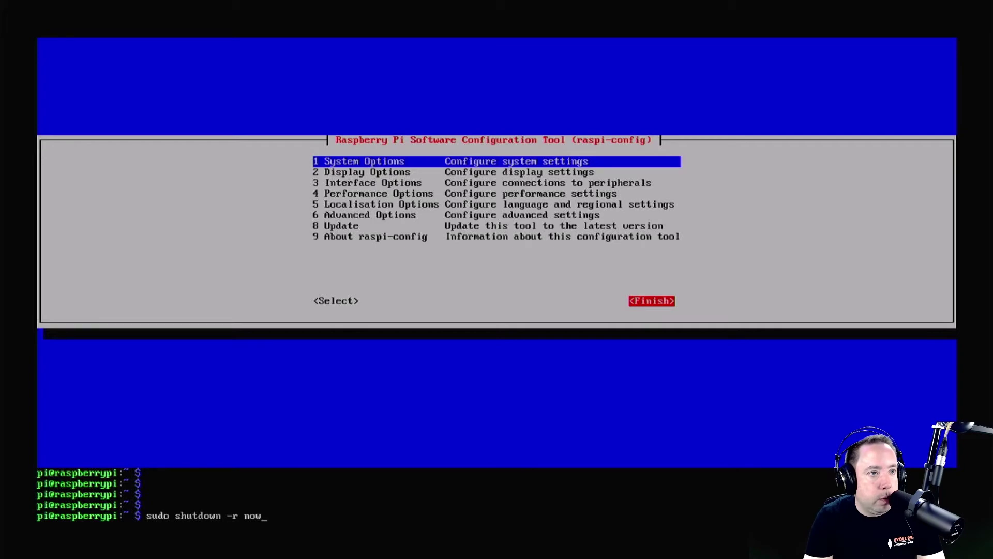
key("Return")
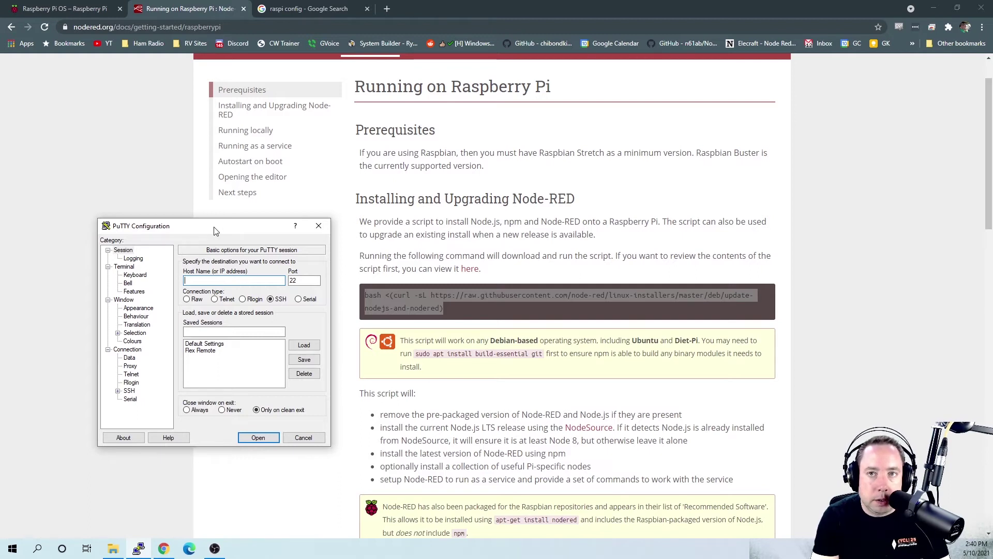
Step: Open a PuTTY SSH session to 192.168.1.120 and accept the Pi's host key
type("1921")
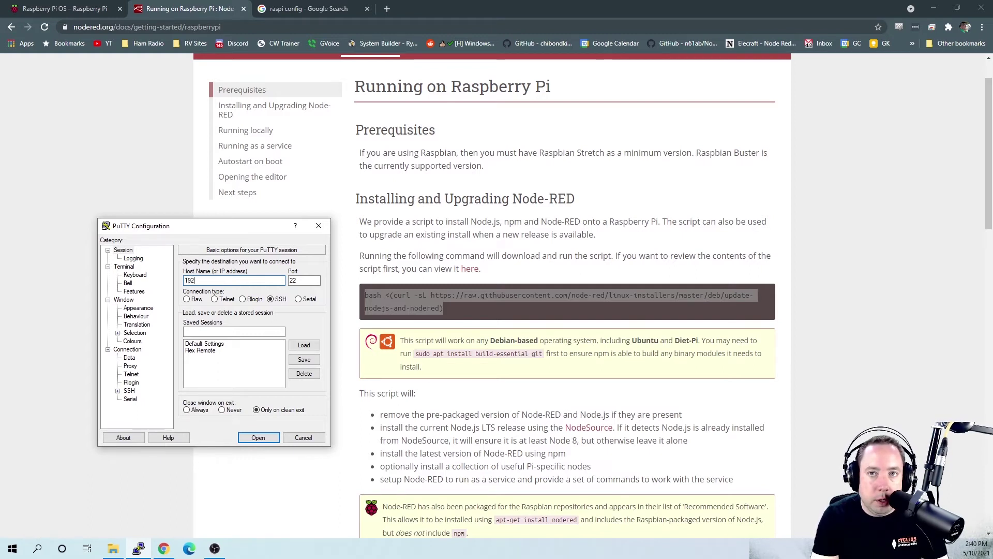
type("68")
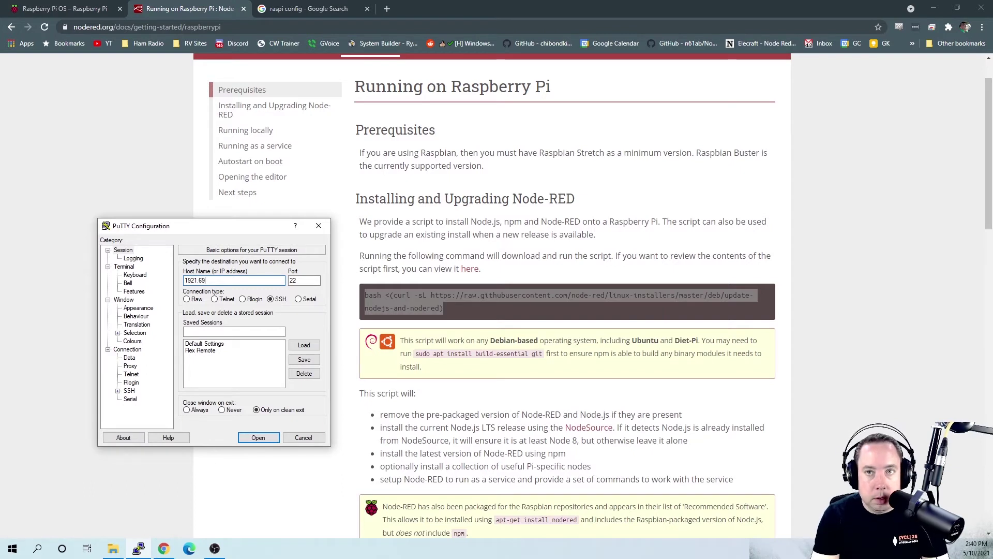
key("BackSpace")
key("BackSpace")
key("BackSpace")
key("BackSpace")
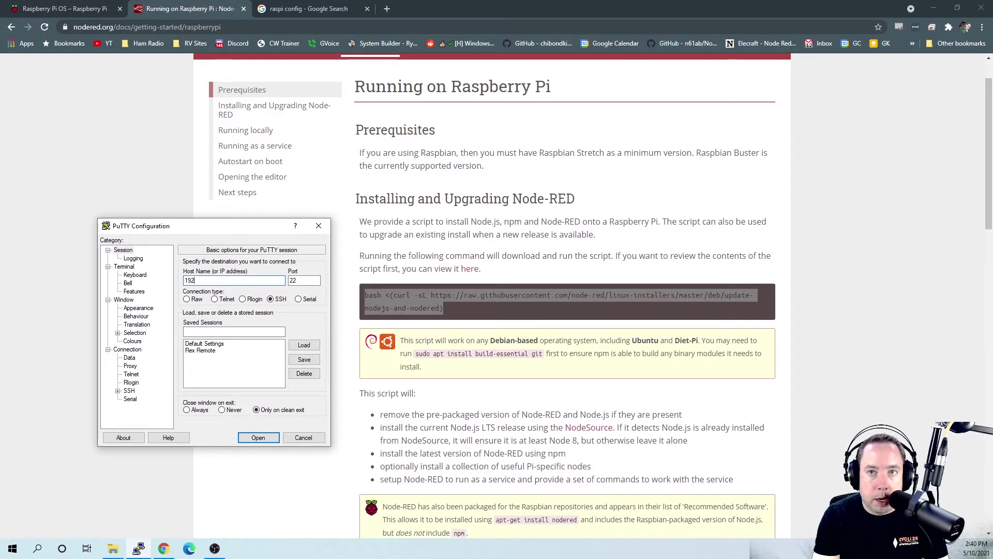
type(".15")
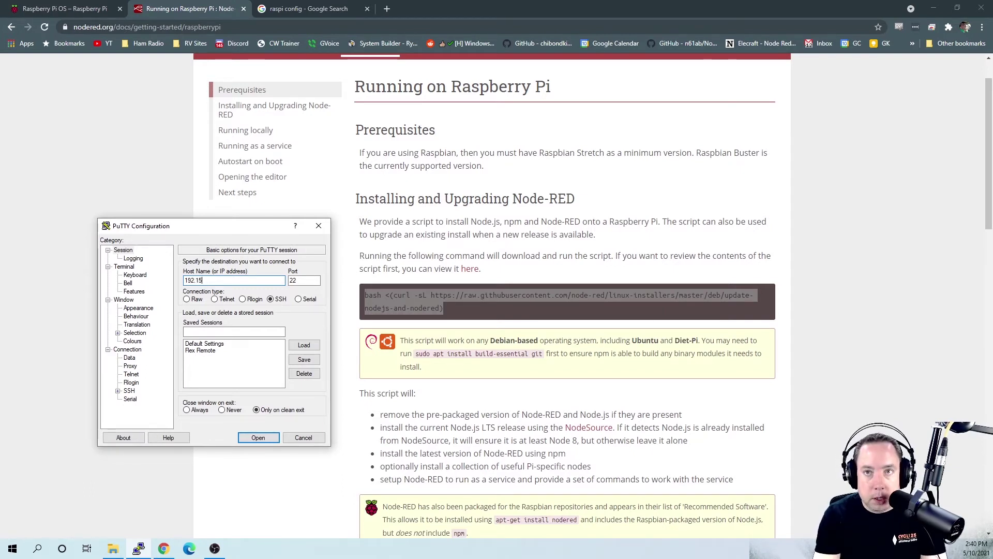
type("6.")
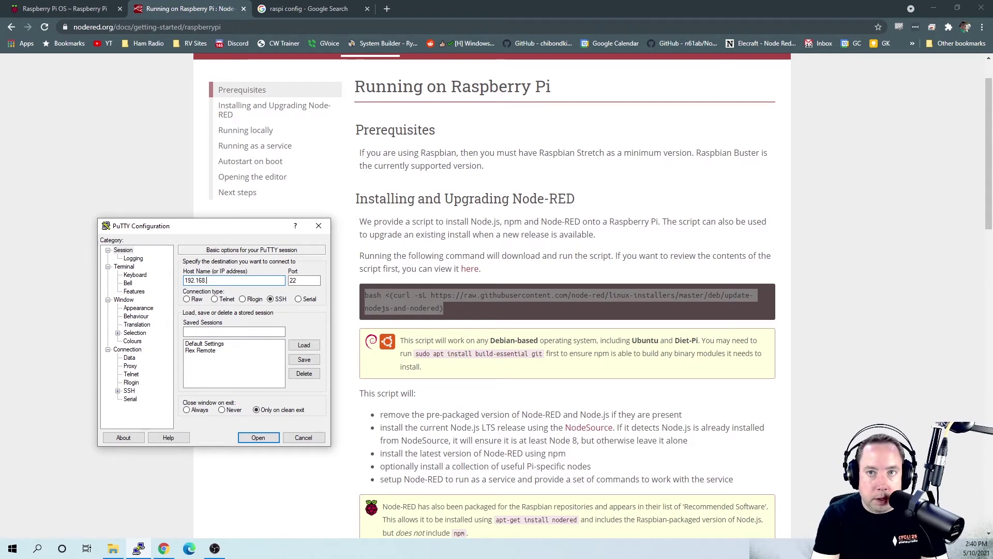
type("1.120")
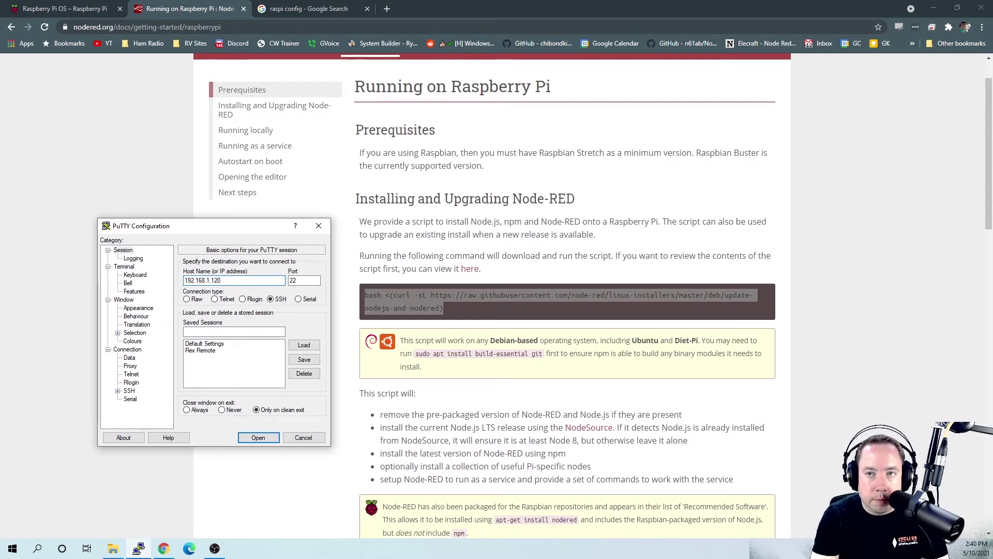
left_click(259, 437)
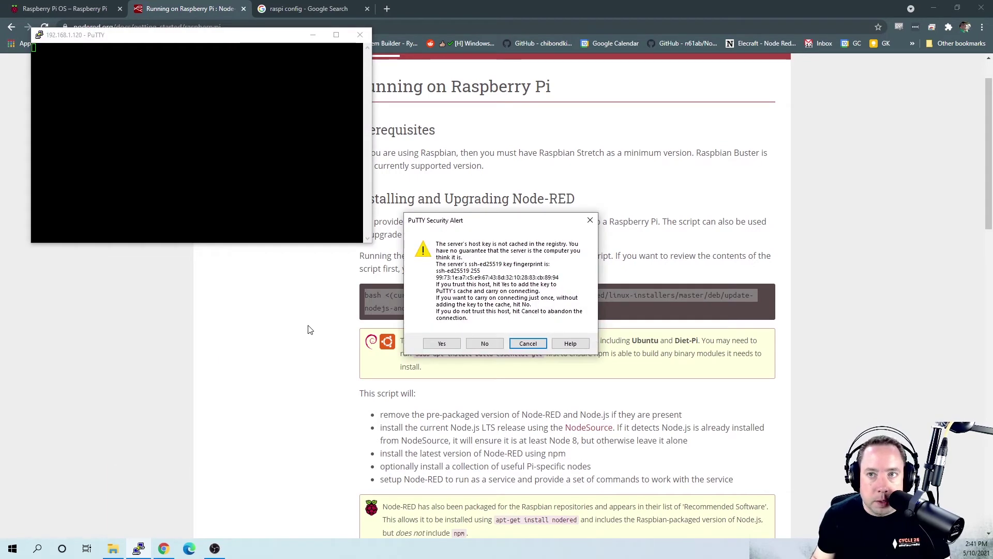
left_click(444, 343)
left_click_drag(216, 35, 236, 119)
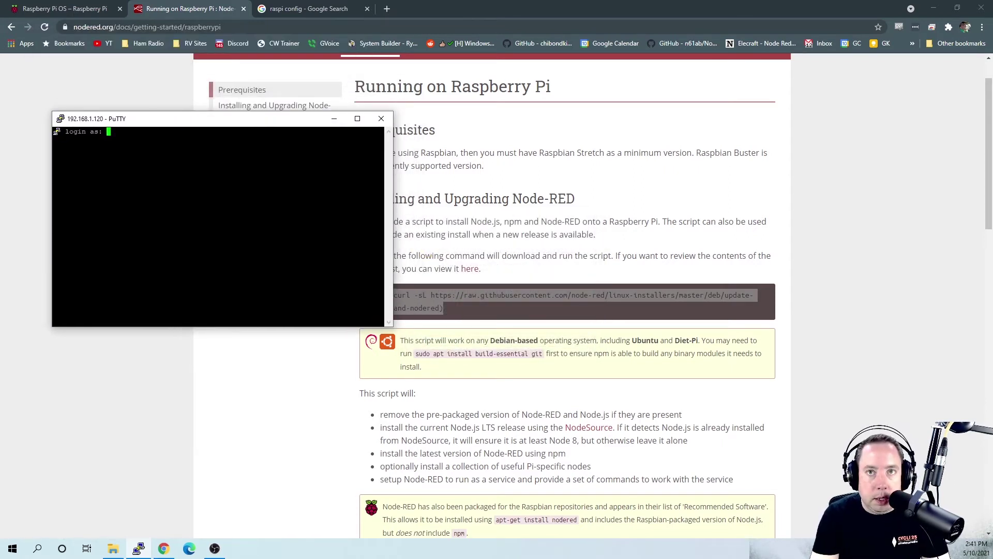
Step: Log in as pi with the account password and enlarge the PuTTY terminal window
type("pi")
key("Return")
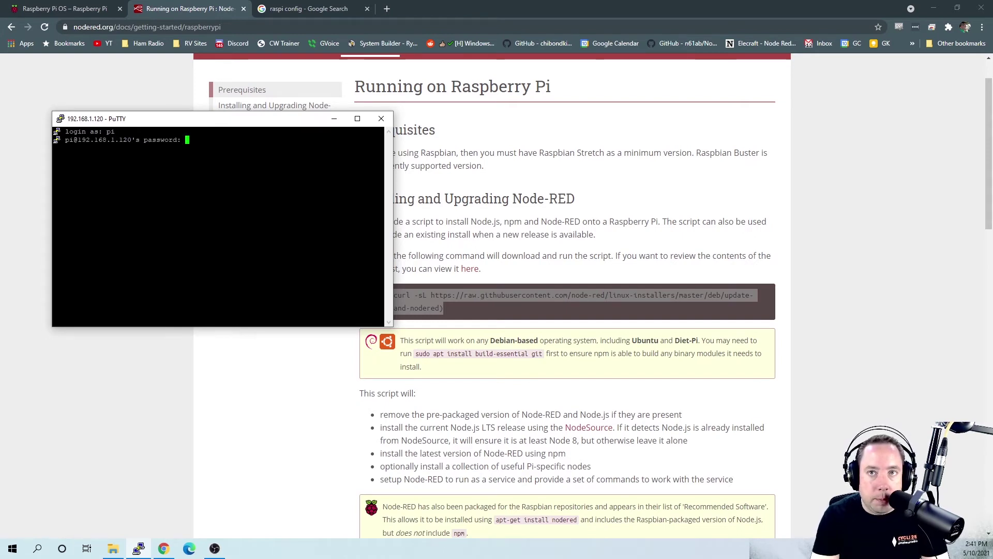
type("raspberry")
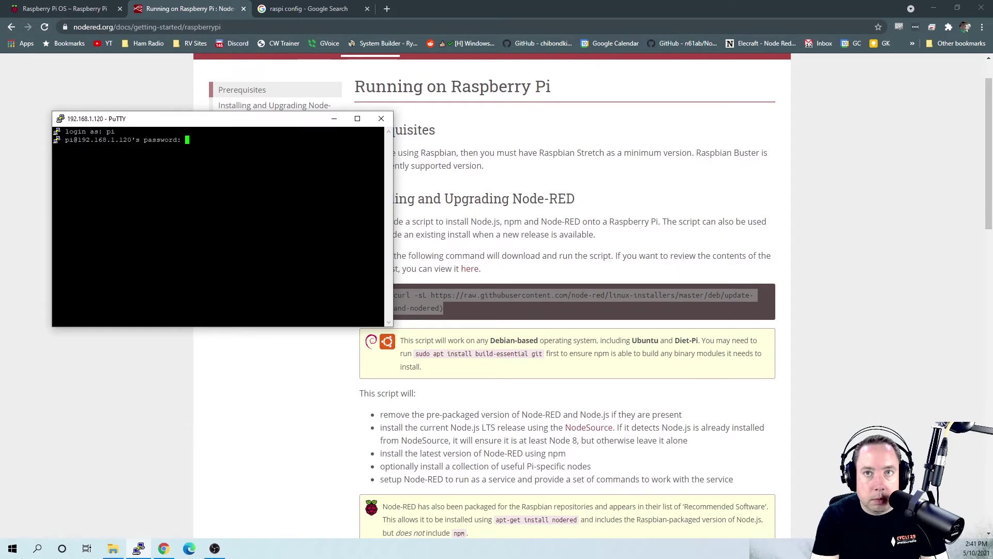
key("Return")
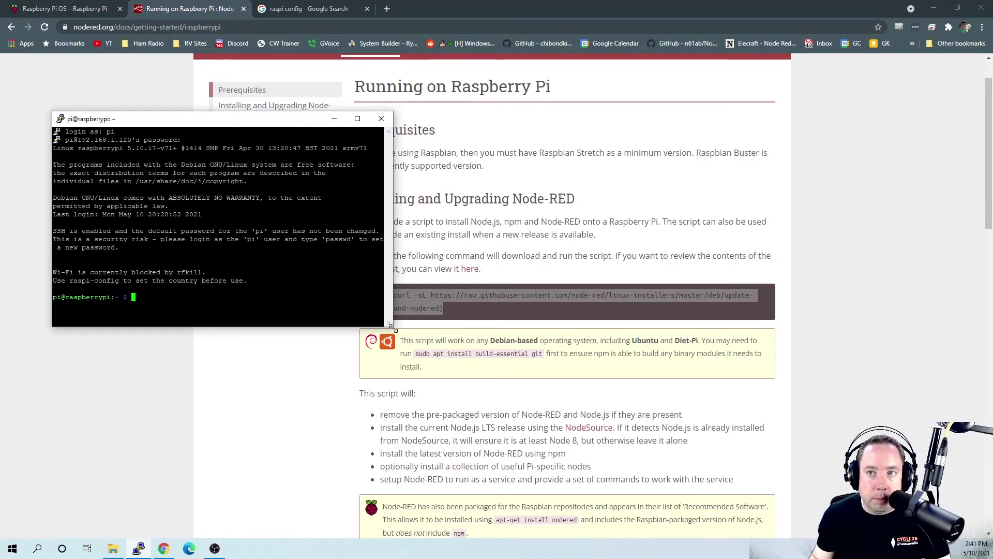
left_click_drag(392, 327, 476, 448)
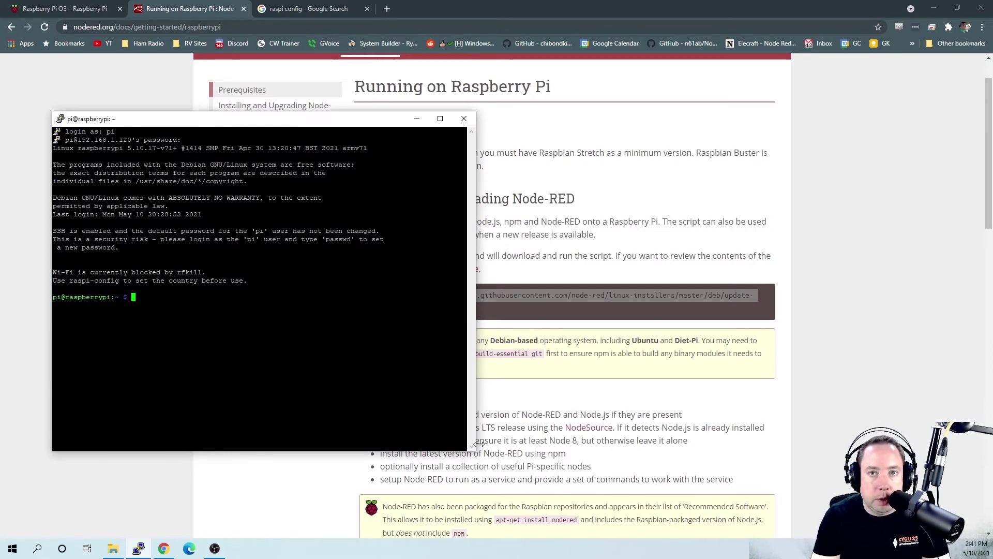
type("pas")
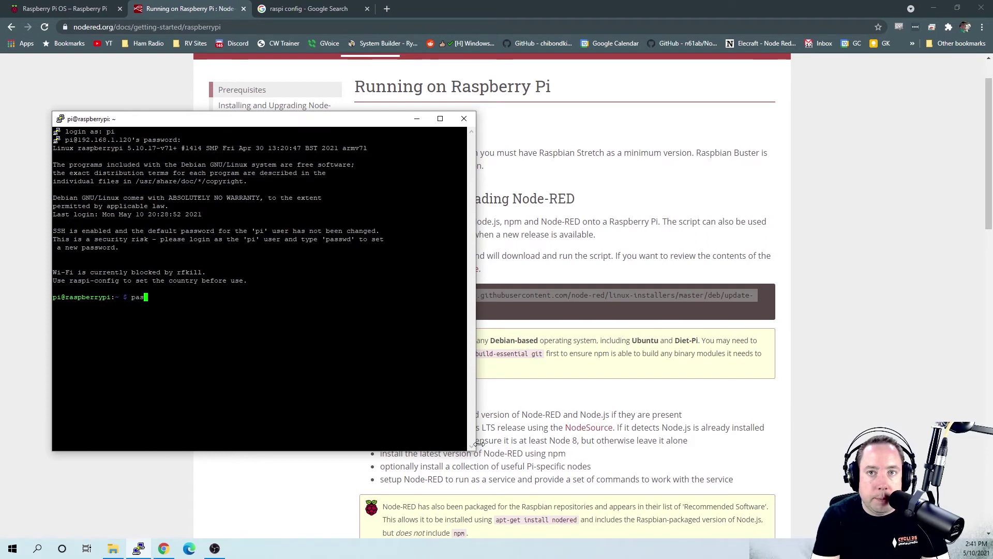
type("swd")
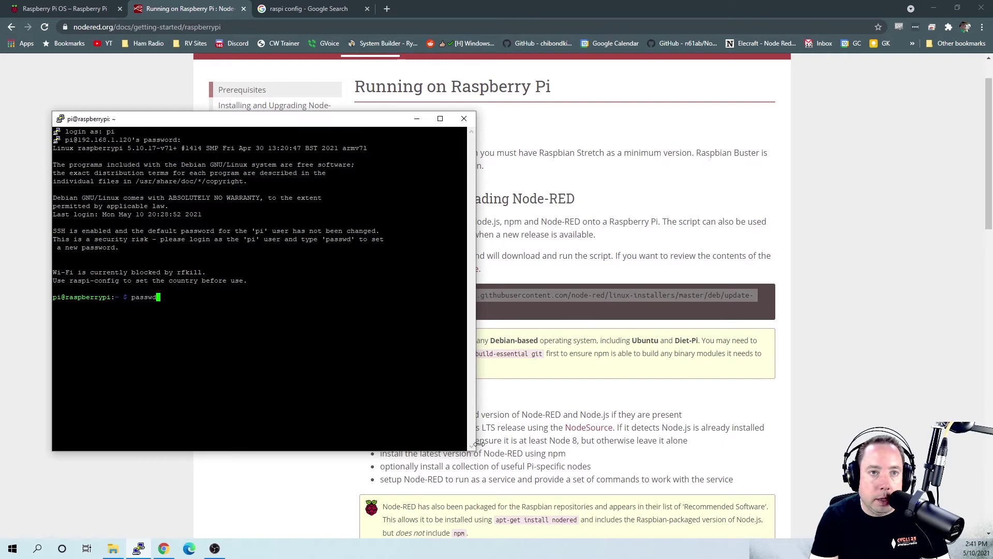
key("BackSpace")
key("BackSpace")
key("BackSpace")
key("BackSpace")
key("BackSpace")
key("BackSpace")
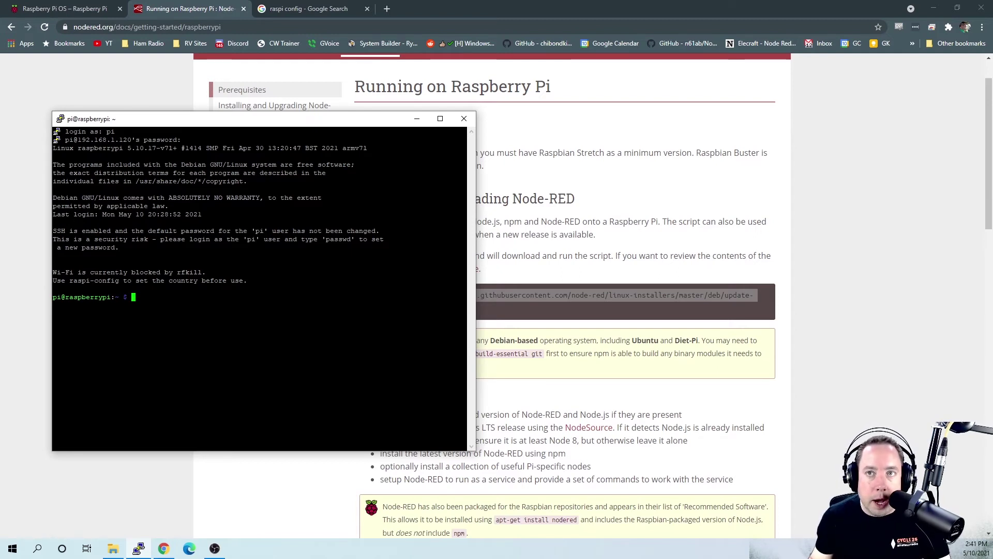
Step: Copy the bash Node-RED install command from the nodered.org guide, then return to PuTTY
left_click_drag(304, 123, 272, 126)
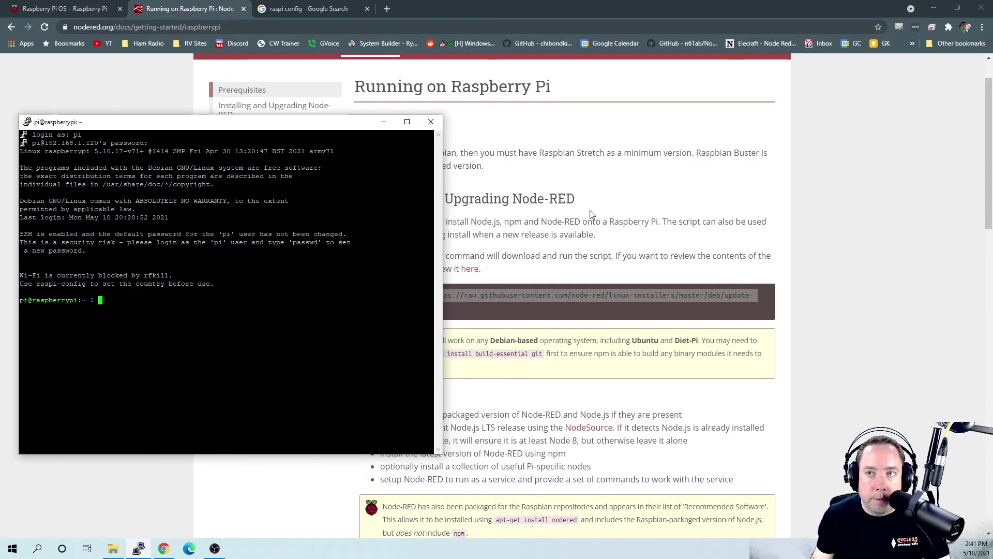
left_click(611, 236)
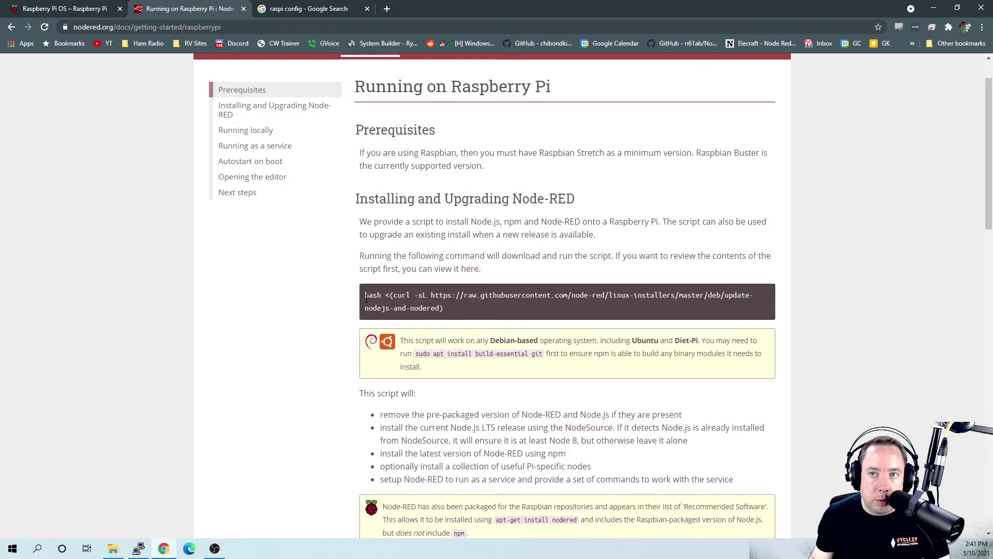
left_click_drag(366, 295, 445, 308)
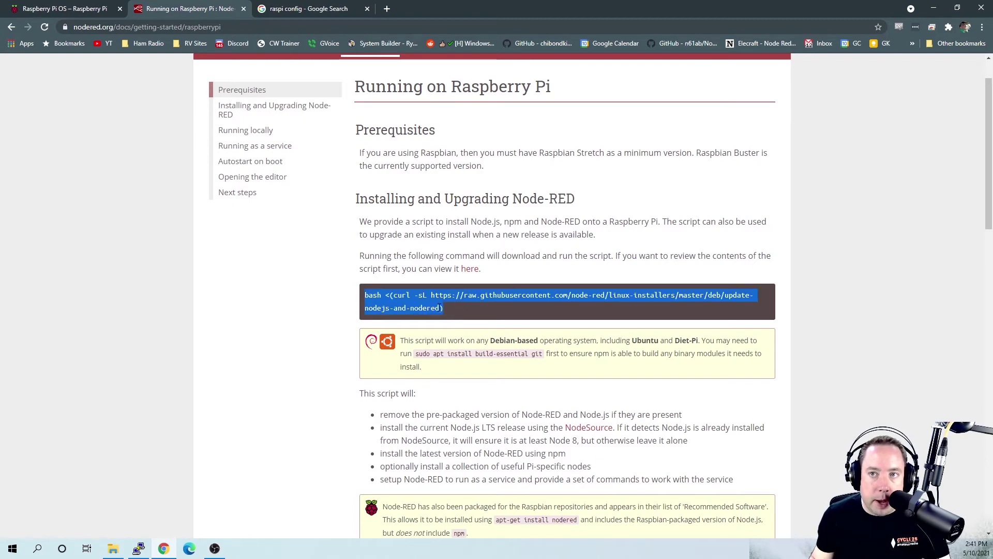
right_click(426, 293)
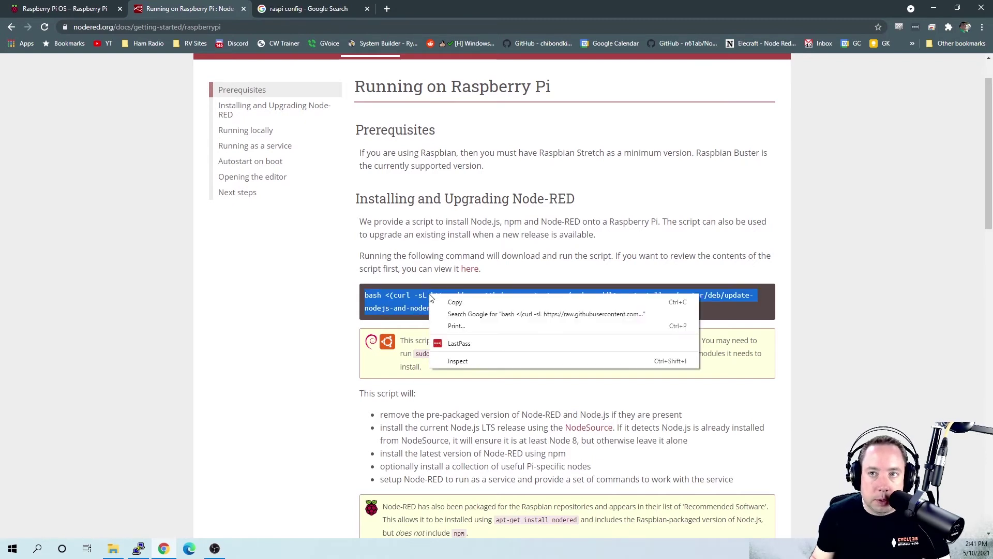
left_click(455, 303)
left_click(138, 548)
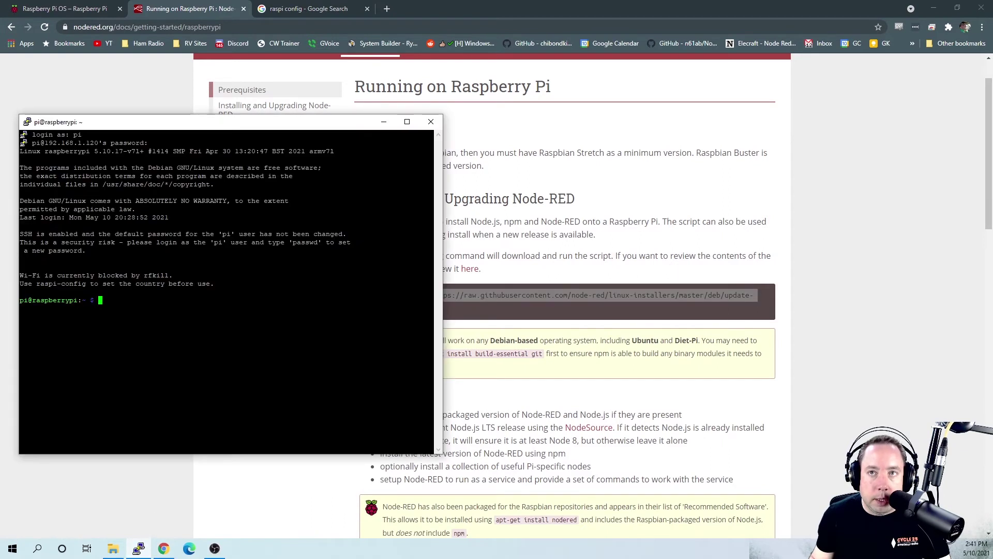
mouse_move(312, 128)
left_mouse_down()
mouse_move(186, 125)
mouse_move(339, 133)
mouse_move(324, 118)
mouse_move(337, 115)
mouse_move(326, 116)
left_mouse_up()
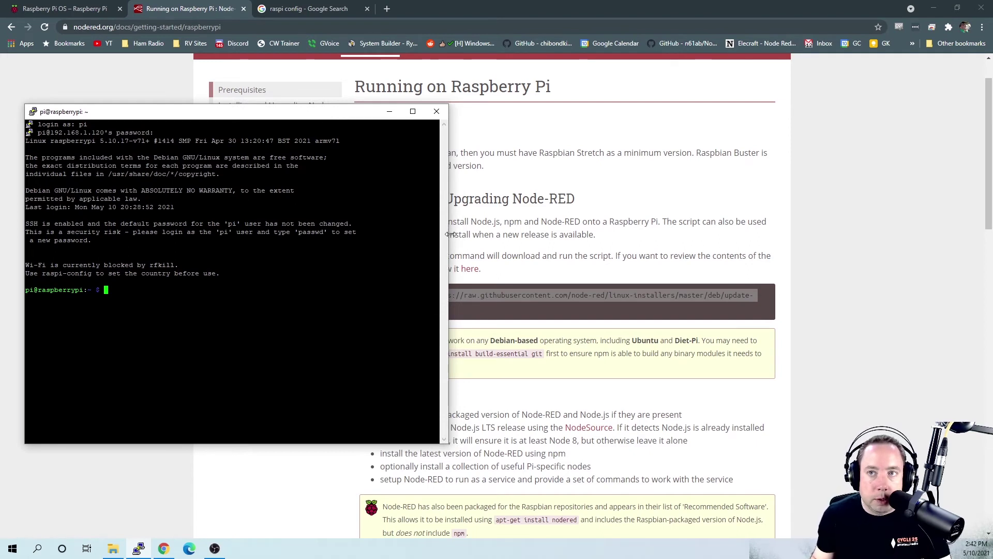
Step: Paste and run the Node-RED install script, answering y to proceed and to the Pi-specific nodes
left_click_drag(448, 233, 638, 233)
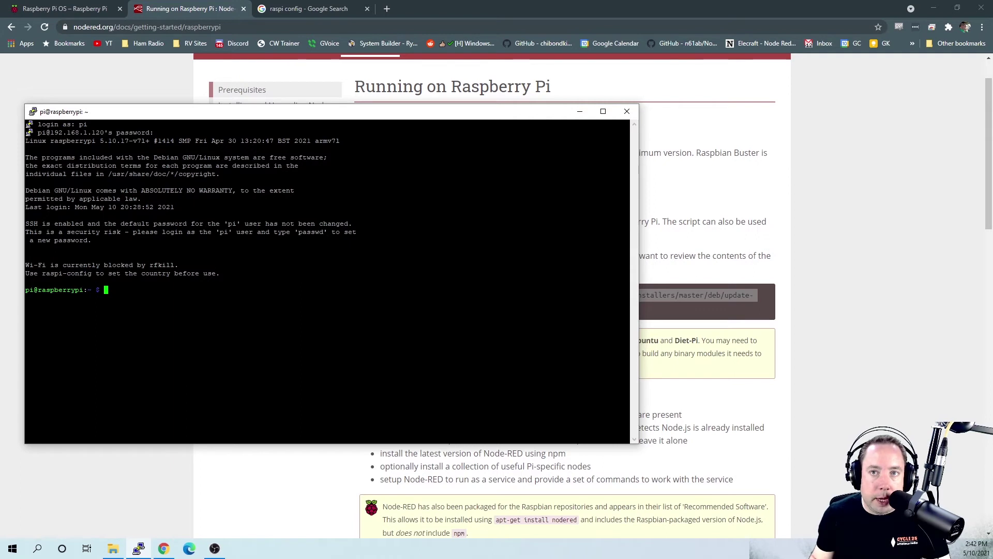
key("shift+Insert")
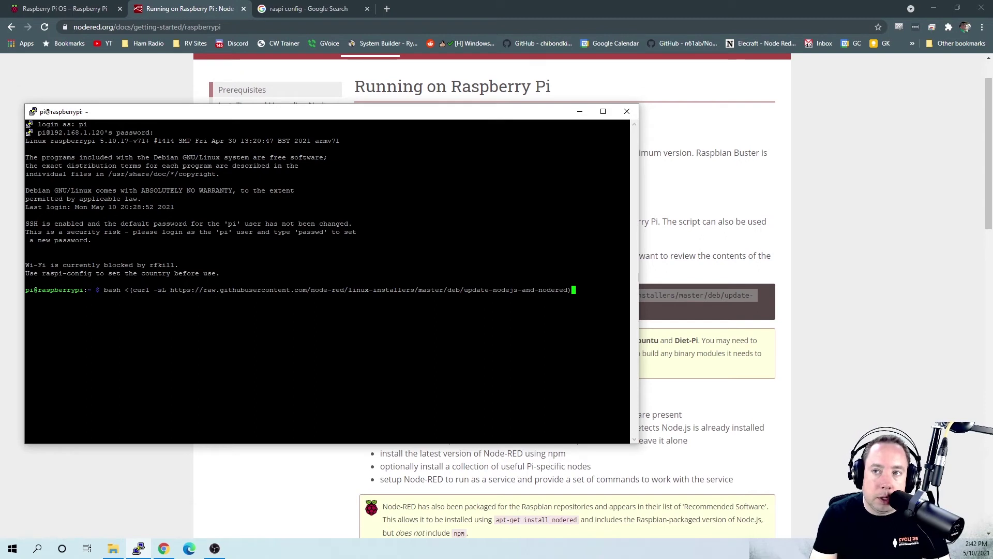
key("Return")
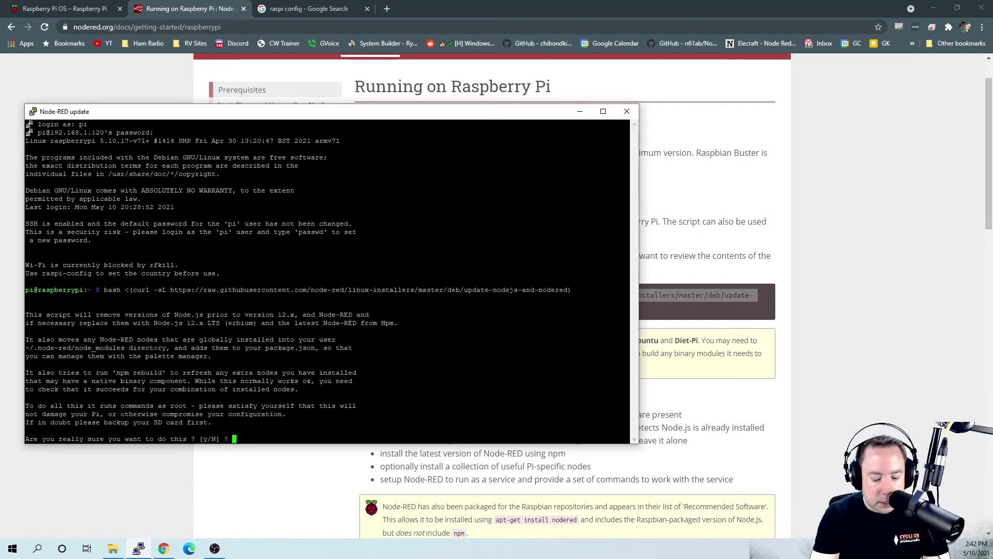
type("y")
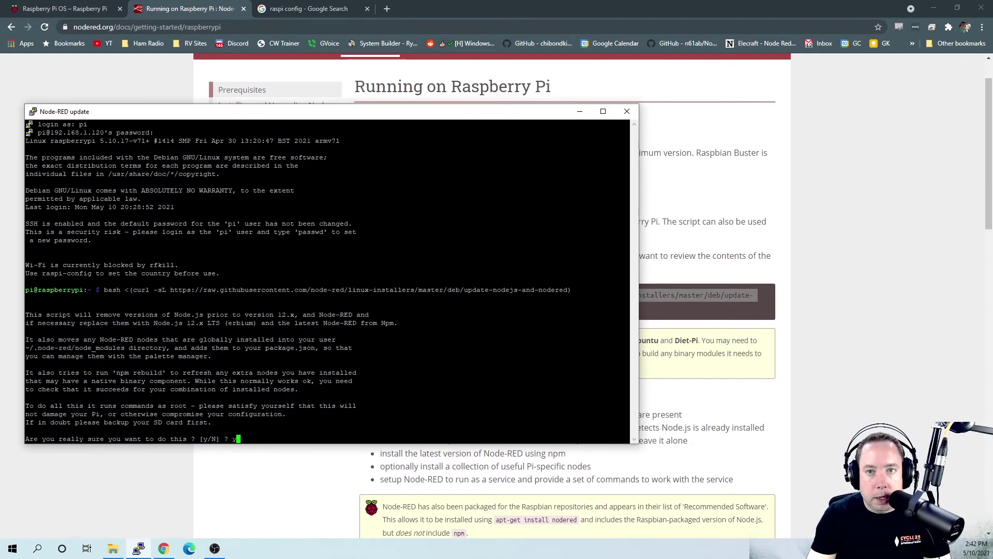
key("Return")
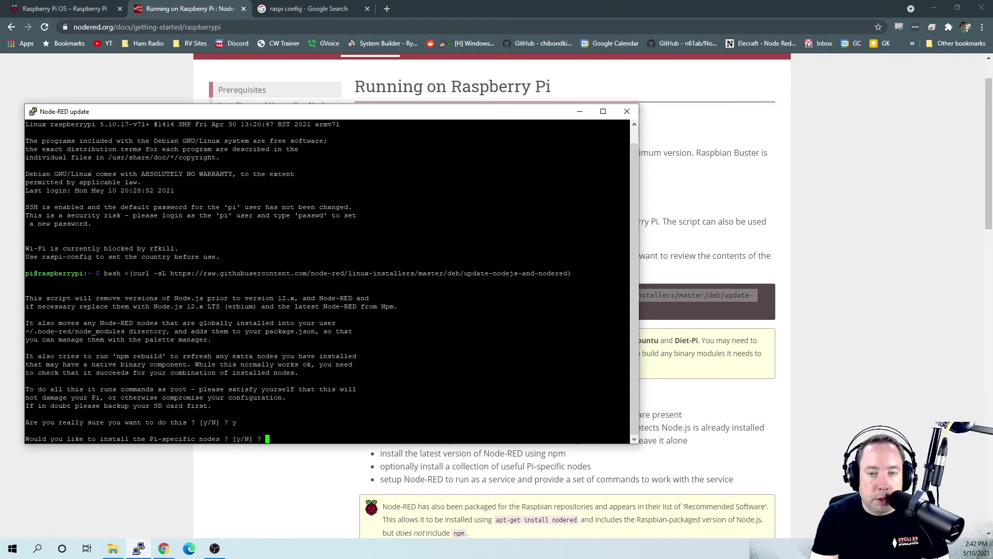
type("y")
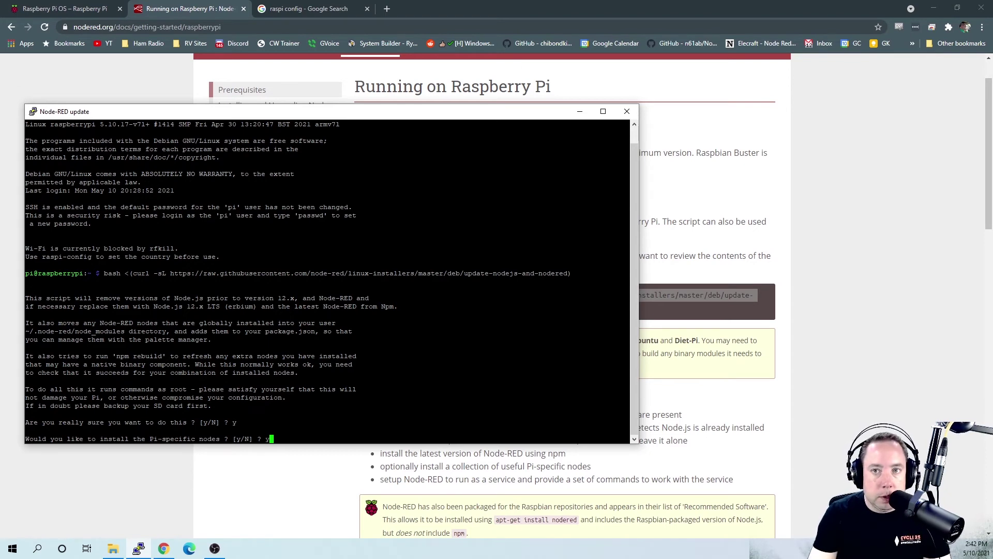
key("Return")
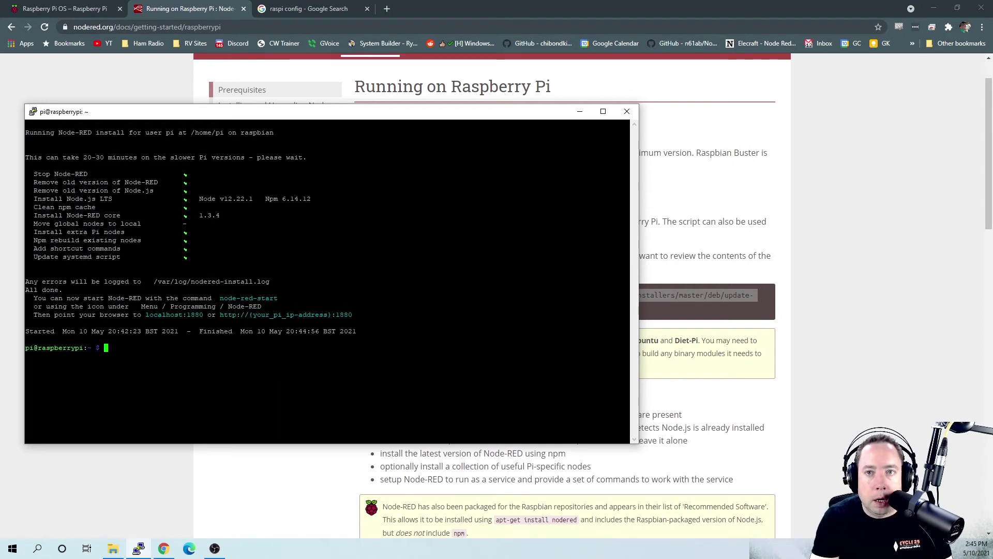
Step: Start Node-RED with node-red-start, then leave the log once its flows report running
type("b")
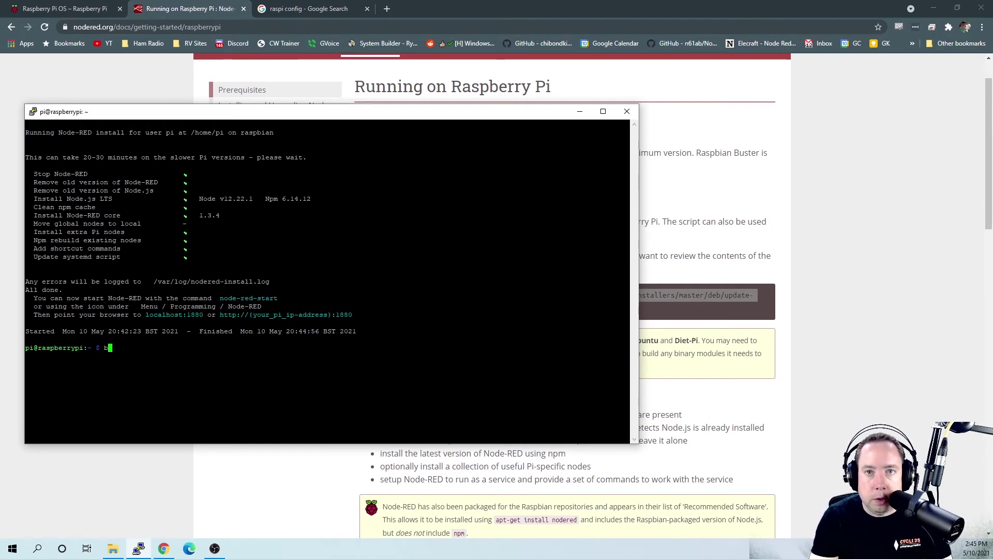
key("BackSpace")
type("node")
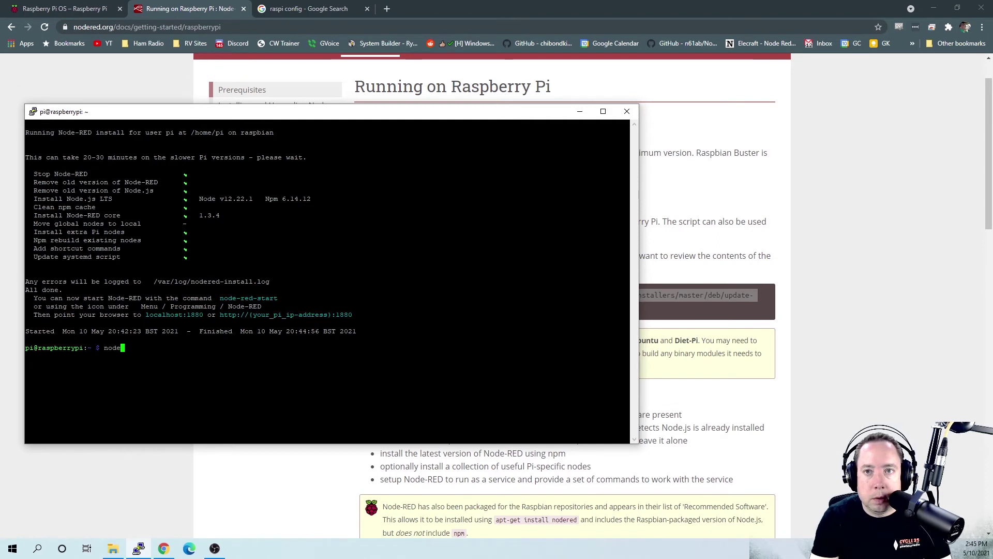
type("-red")
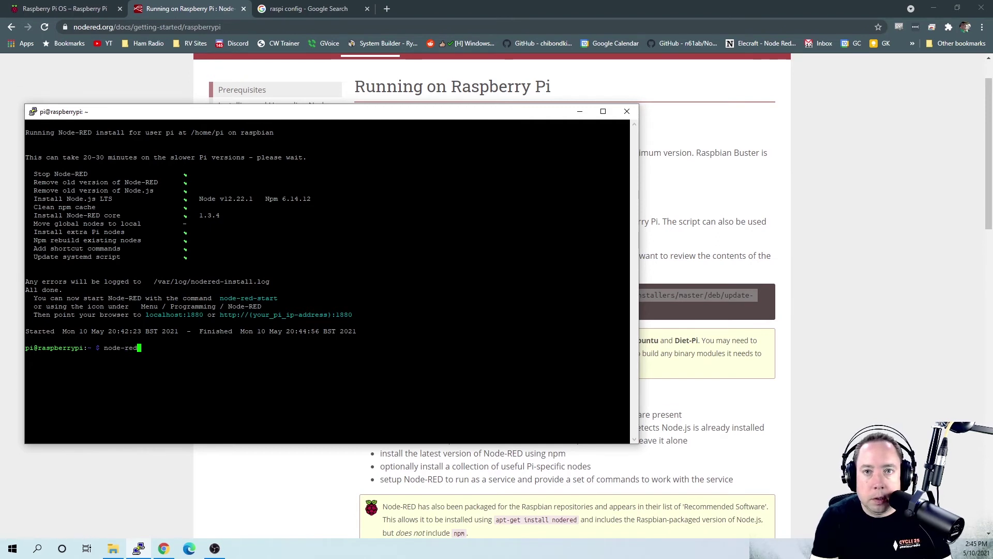
type("-start")
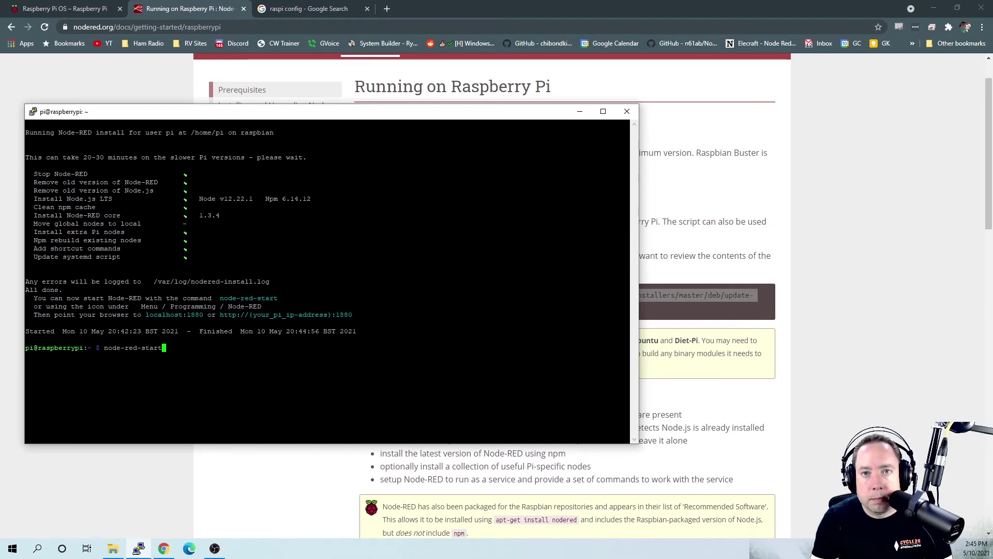
key("Return")
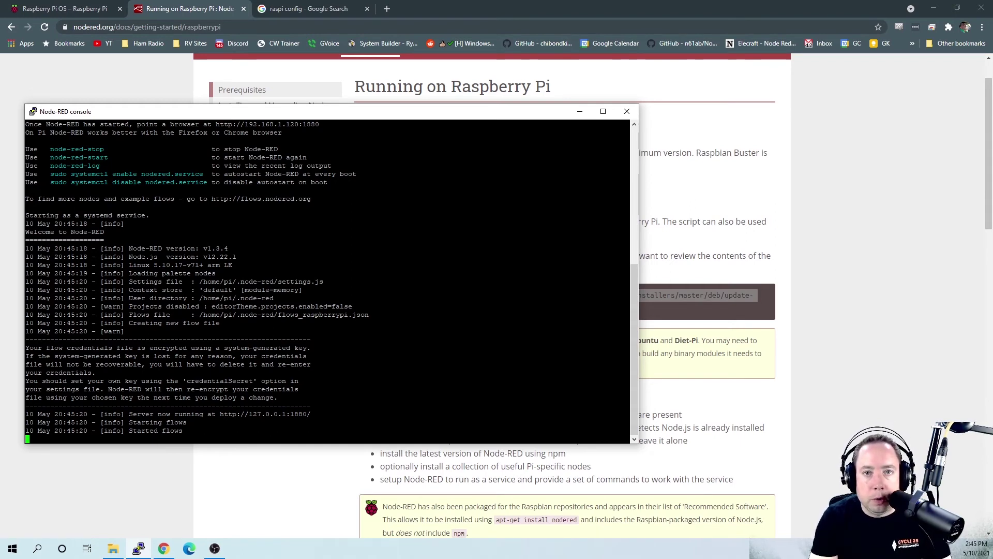
key("Return")
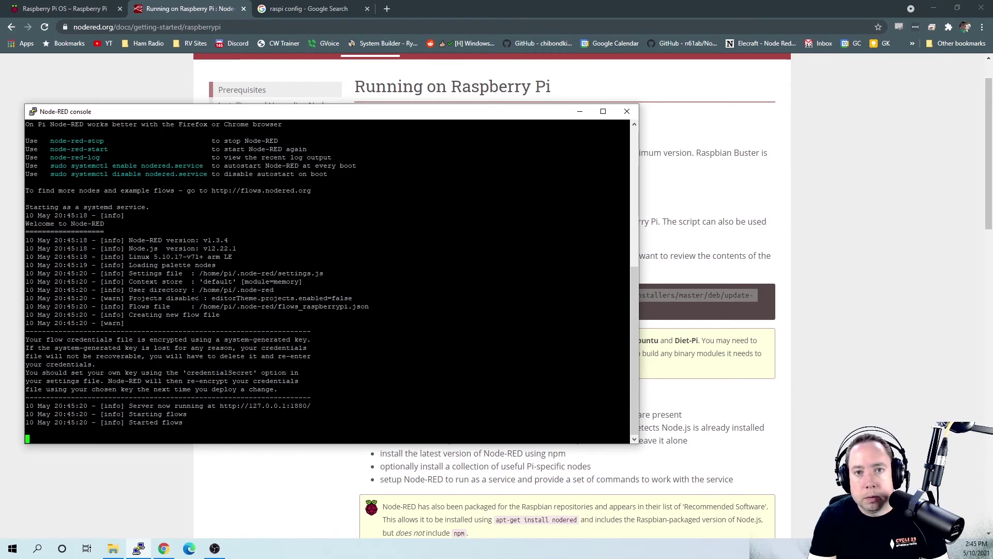
key("ctrl+c")
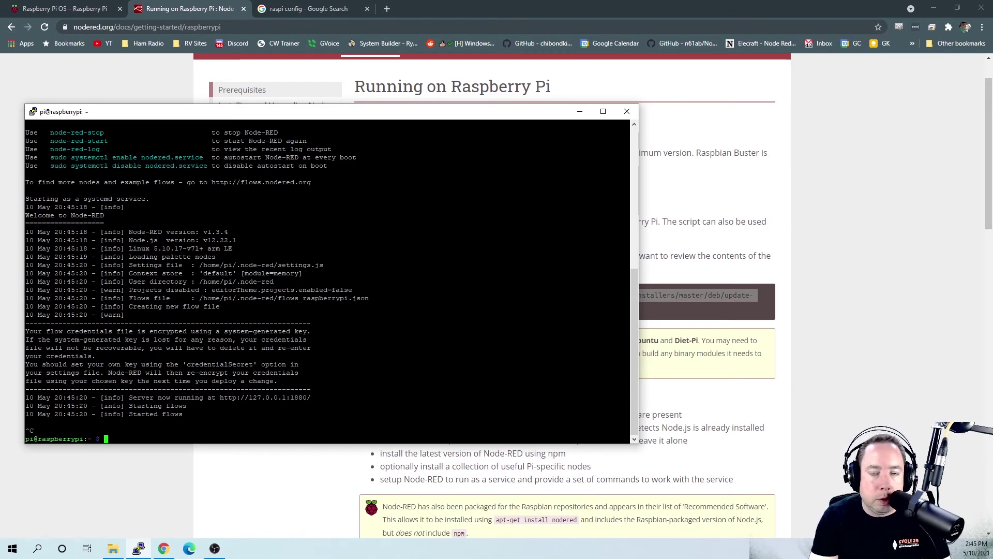
Step: Enable nodered.service with sudo systemctl so Node-RED autostarts at boot
type("sud")
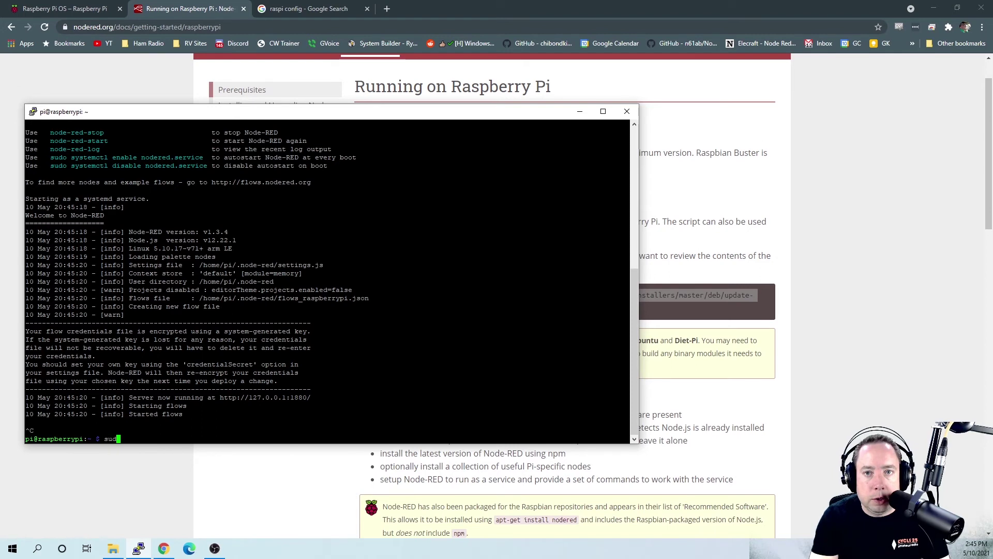
type("o system")
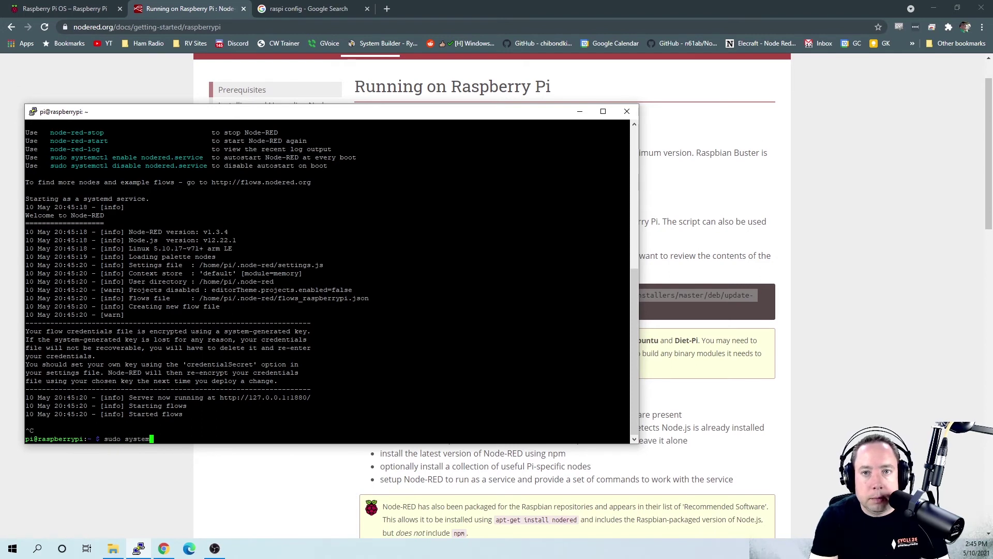
type("ctl enable ")
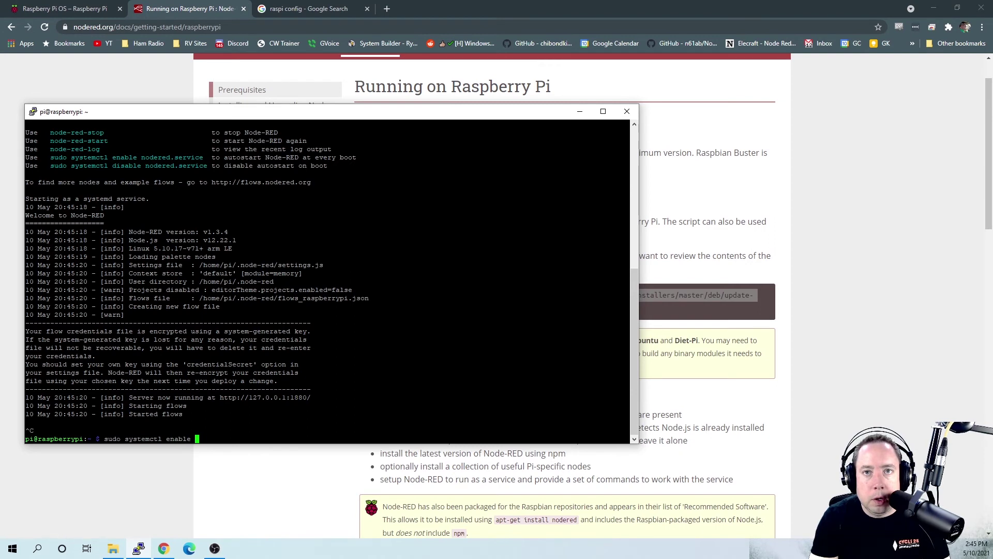
type("nodered.")
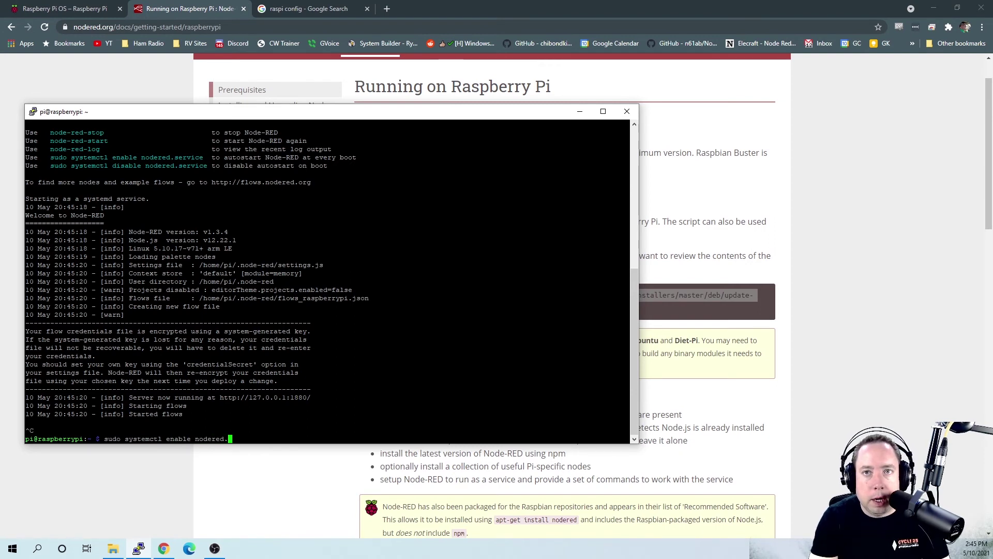
type("service")
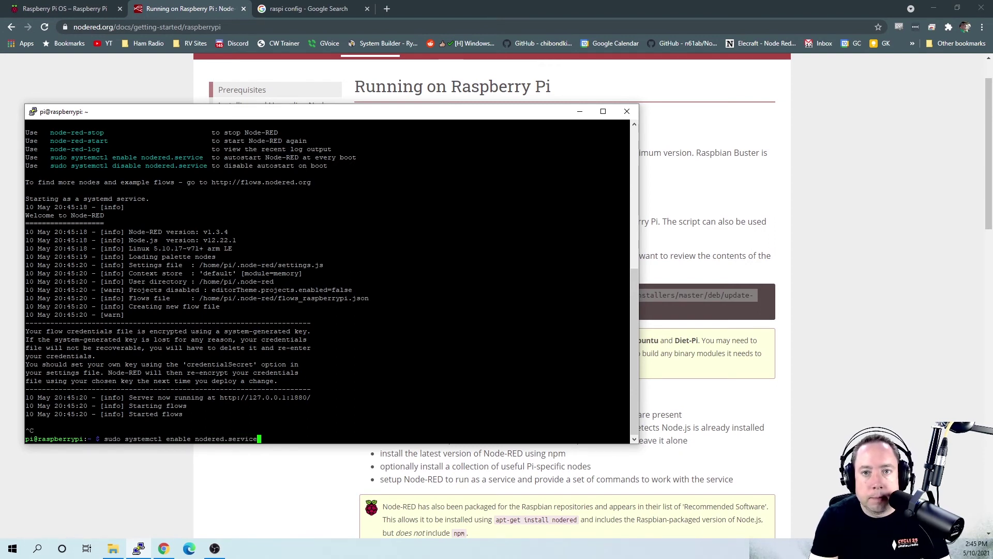
key("Return")
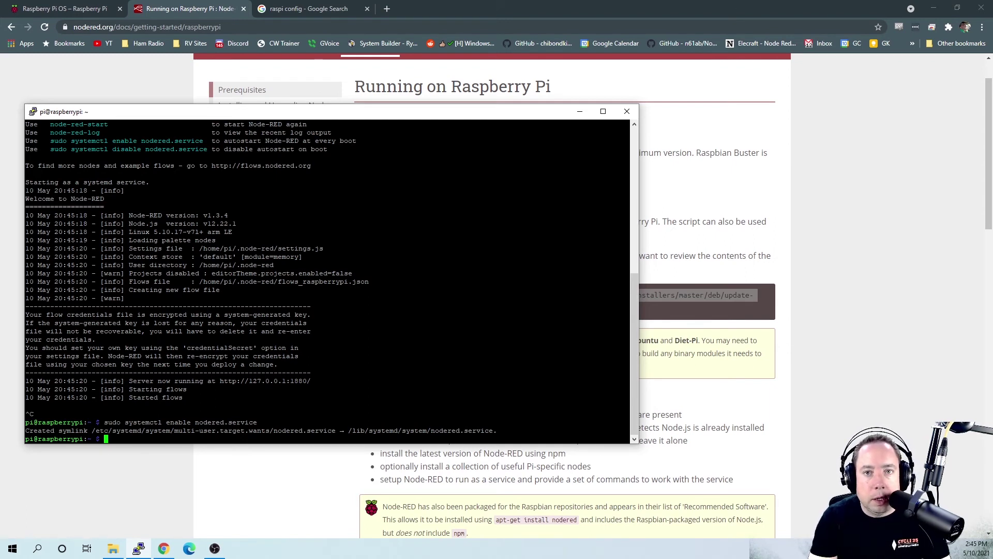
key("Return")
Step: Reboot the Pi immediately with sudo shutdown -r now
type("sudo shutd")
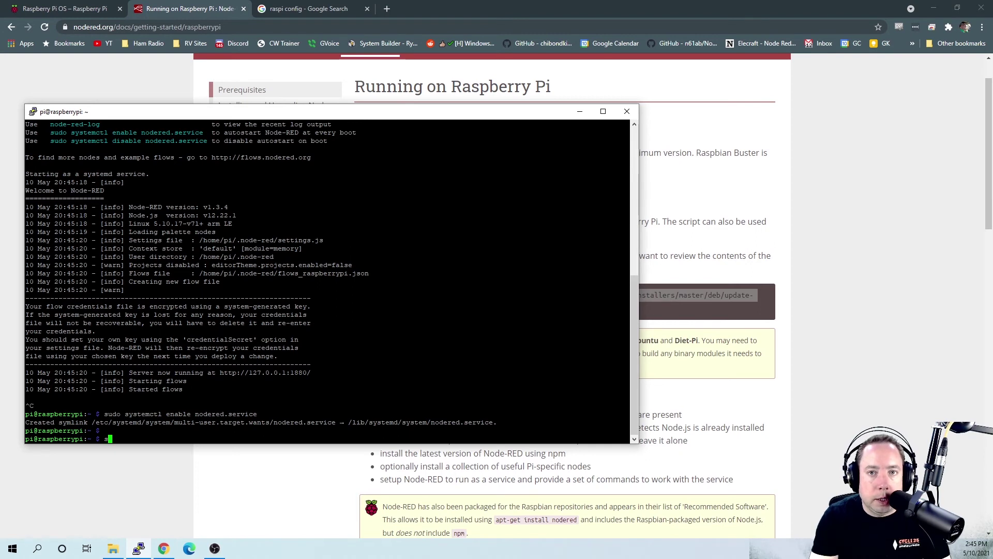
type("onw")
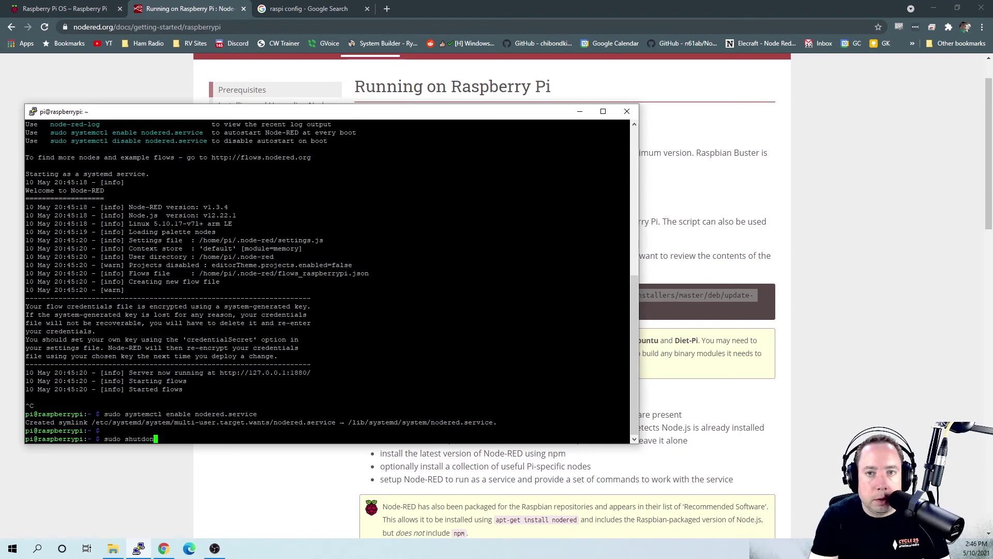
key("BackSpace")
key("BackSpace")
key("BackSpace")
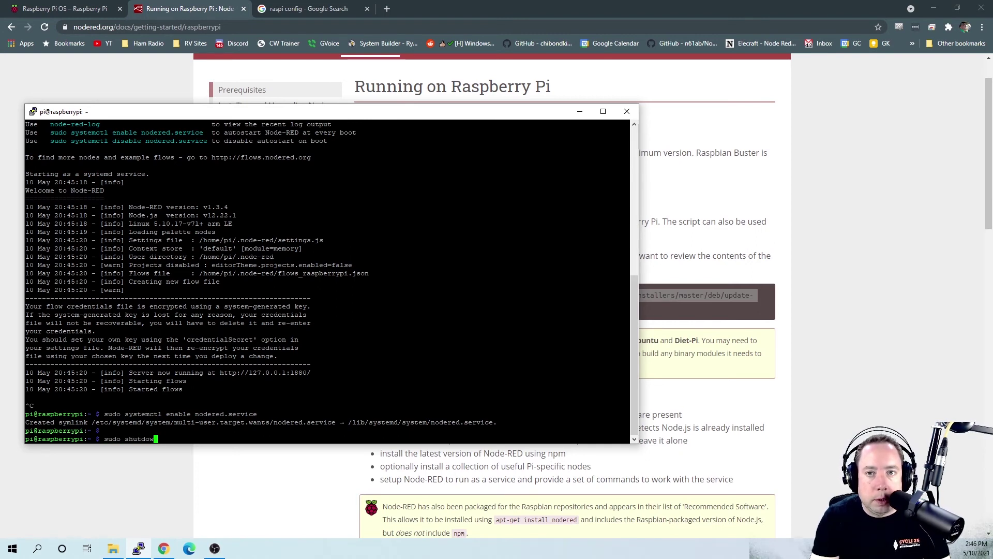
type("wn -r now")
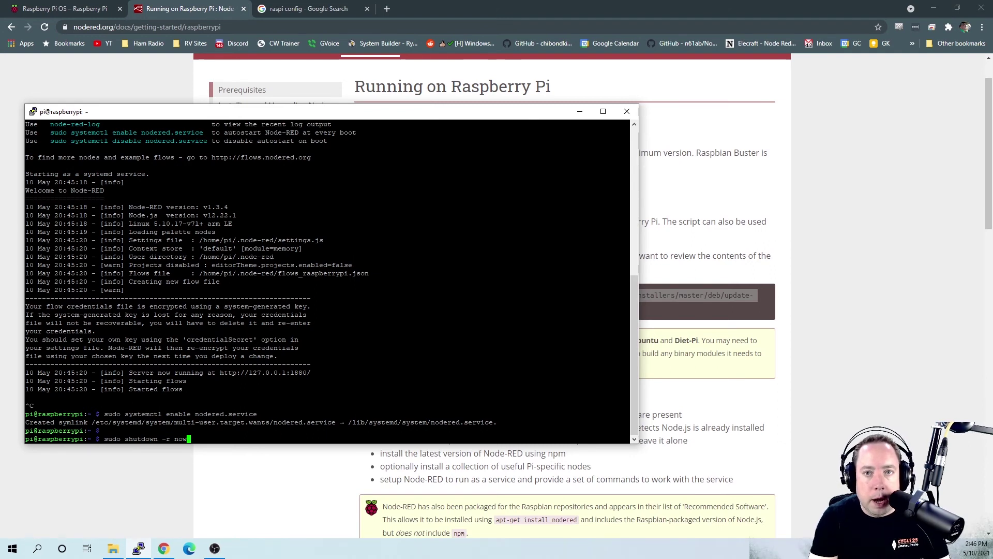
key("Return")
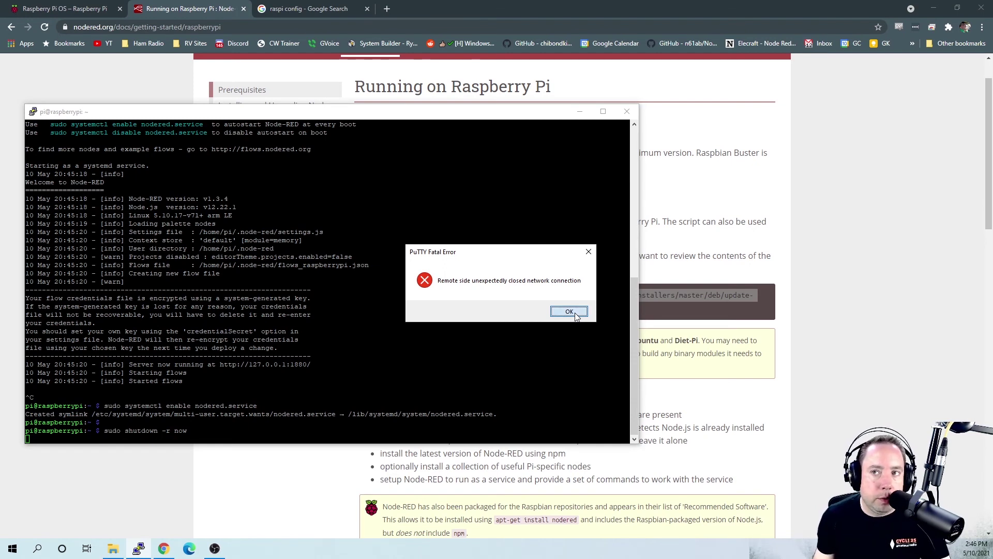
Step: Dismiss PuTTY's connection-closed error caused by the reboot
left_click(569, 312)
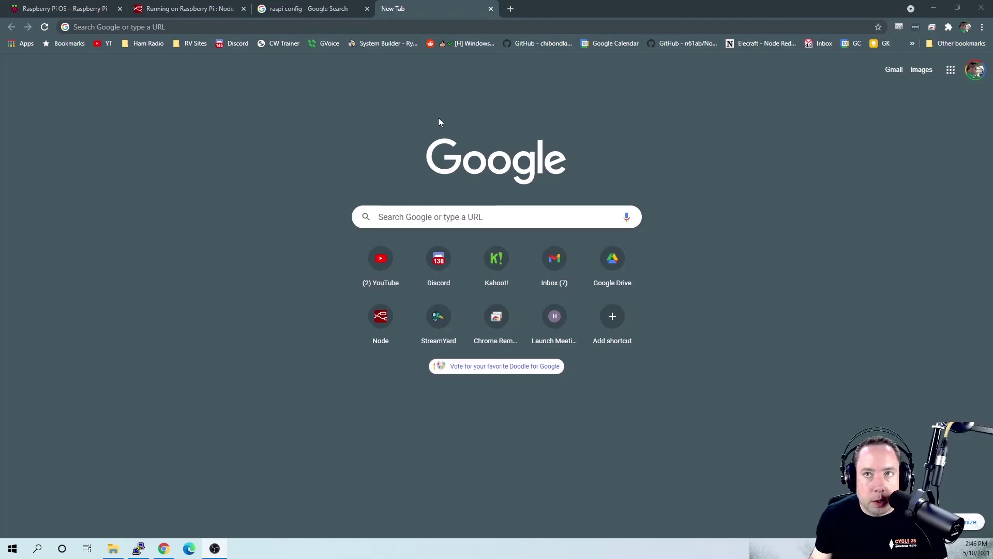
Step: Load the Node-RED flow editor in Chrome at 192.168.1.120:1880
left_click(469, 28)
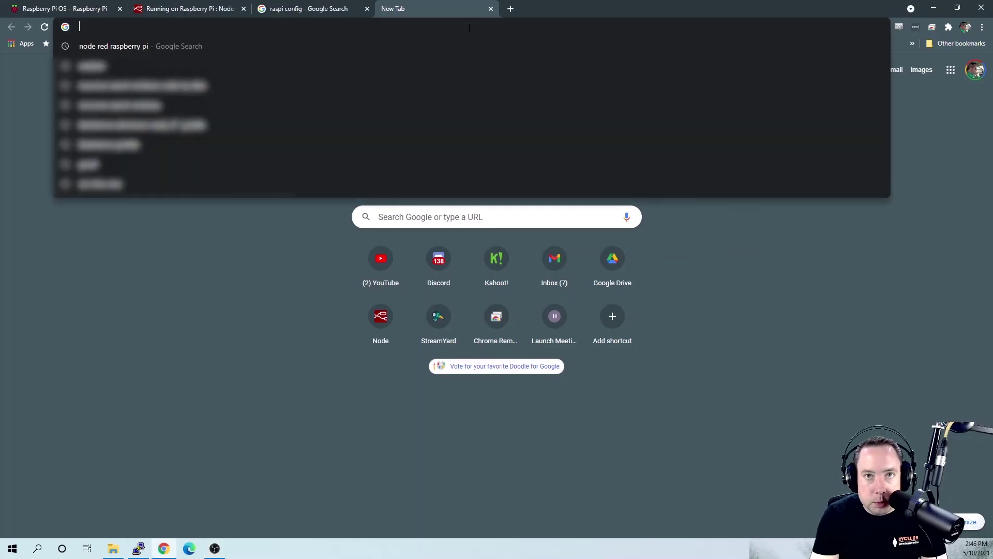
type("192.168.")
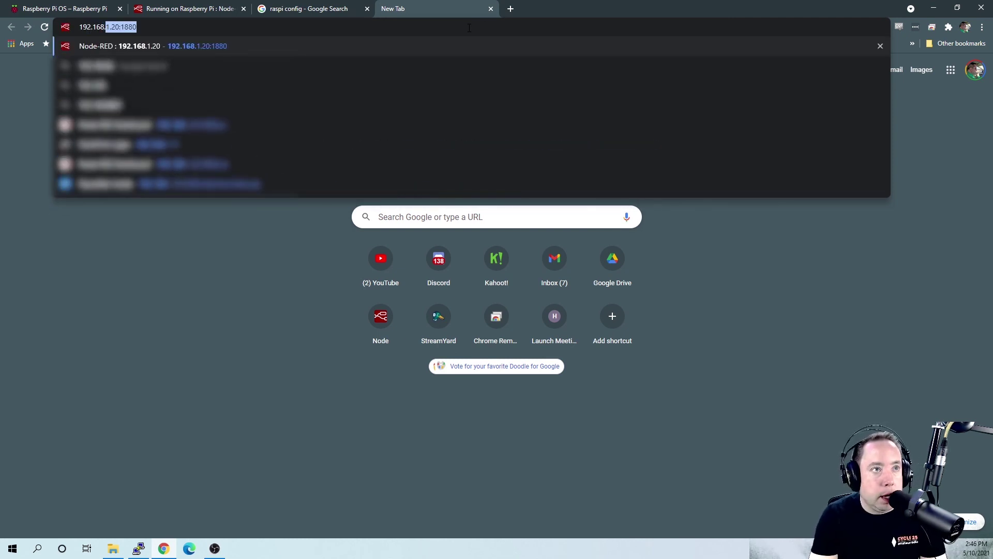
type("1.120")
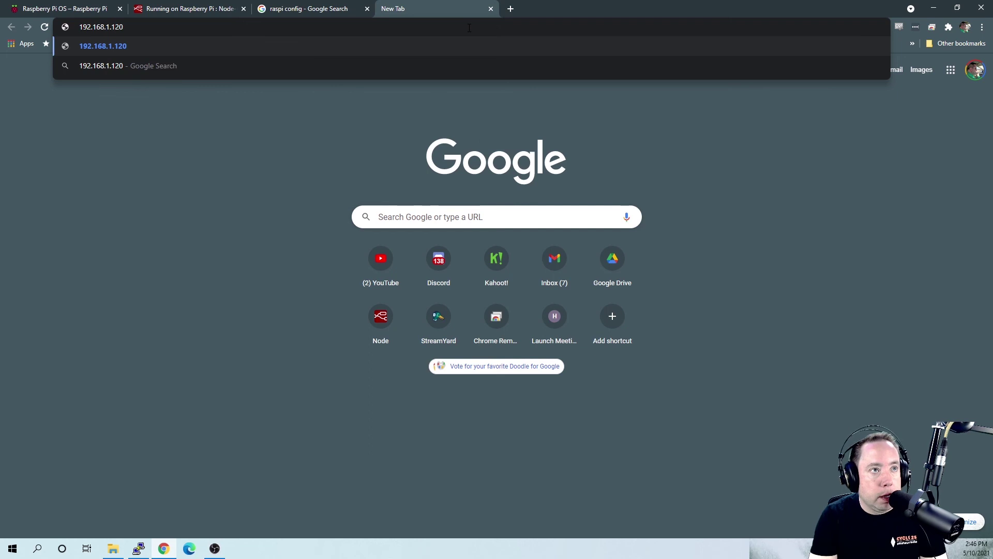
type(":1880")
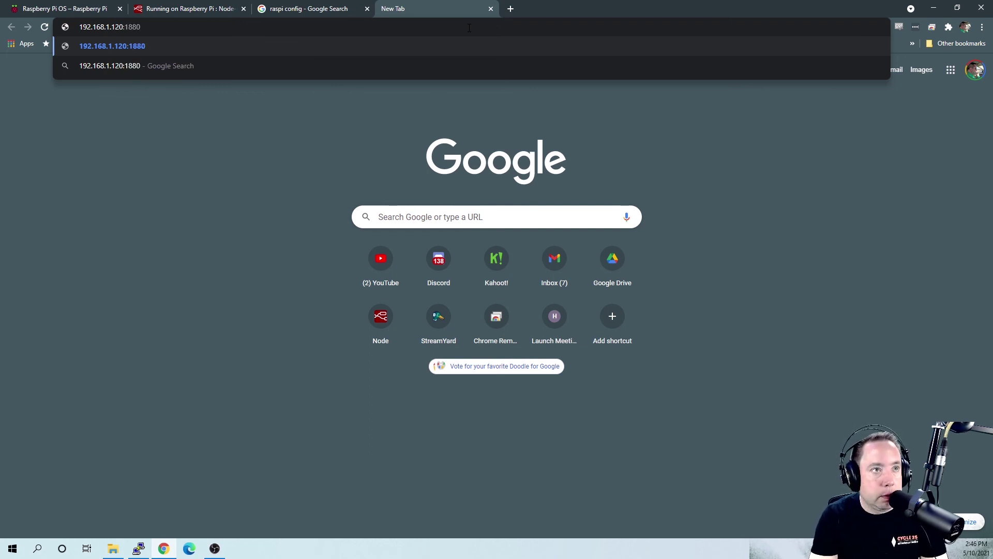
key("Return")
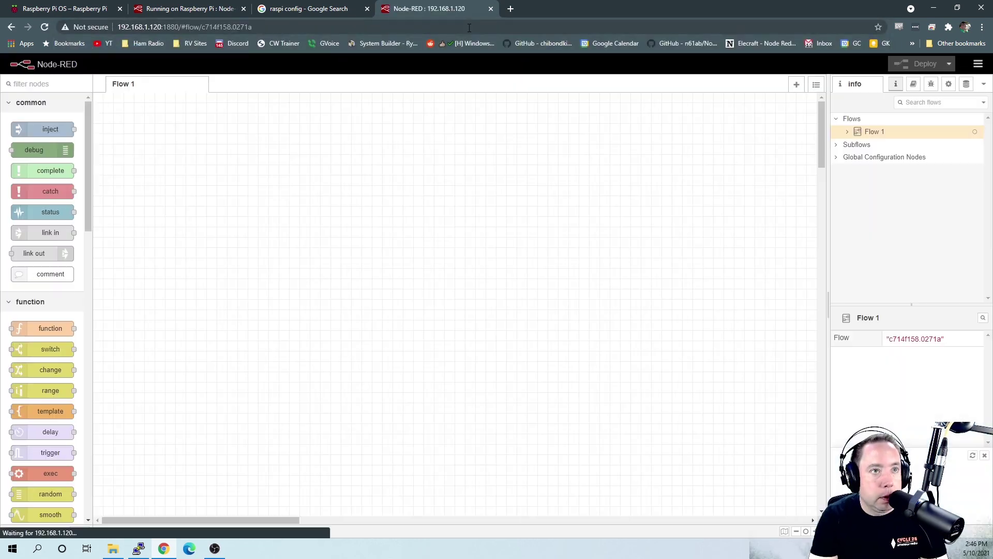